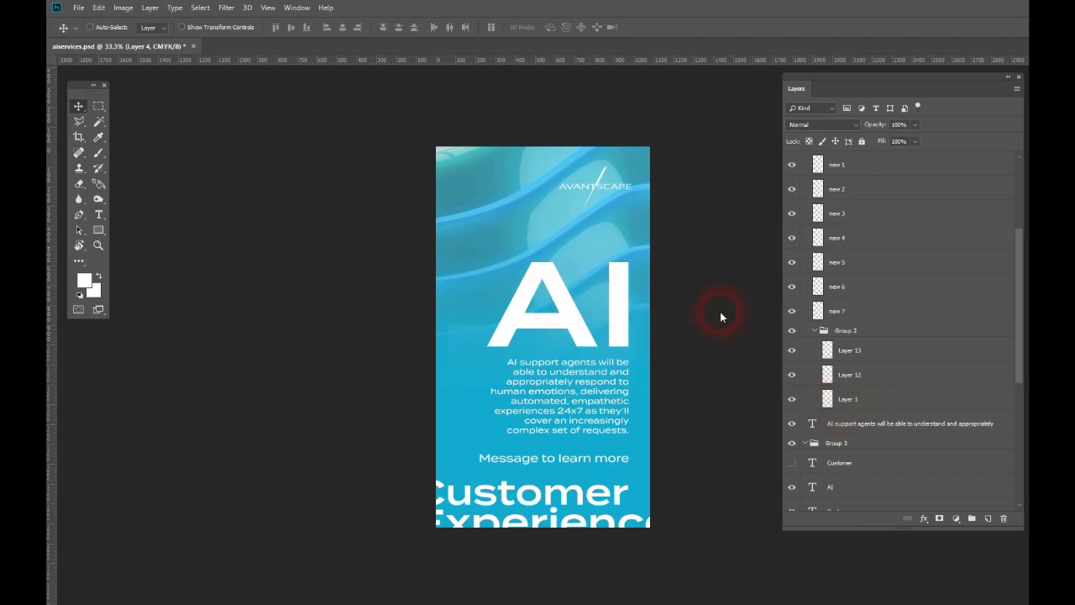
Step: Run the Avantscape Layer Manager script on the open document
left_click(78, 7)
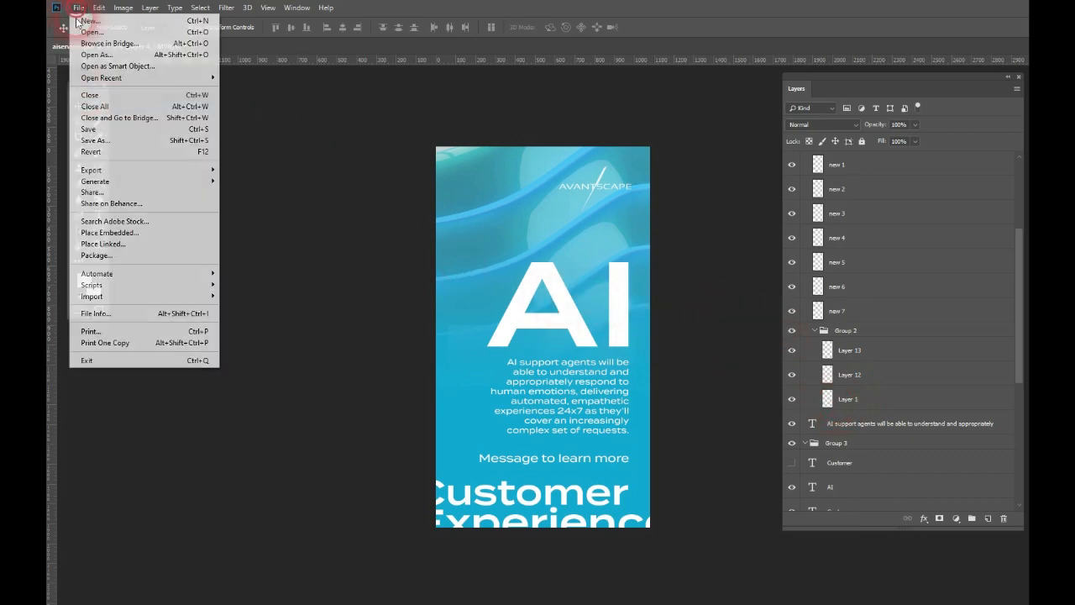
left_click(147, 284)
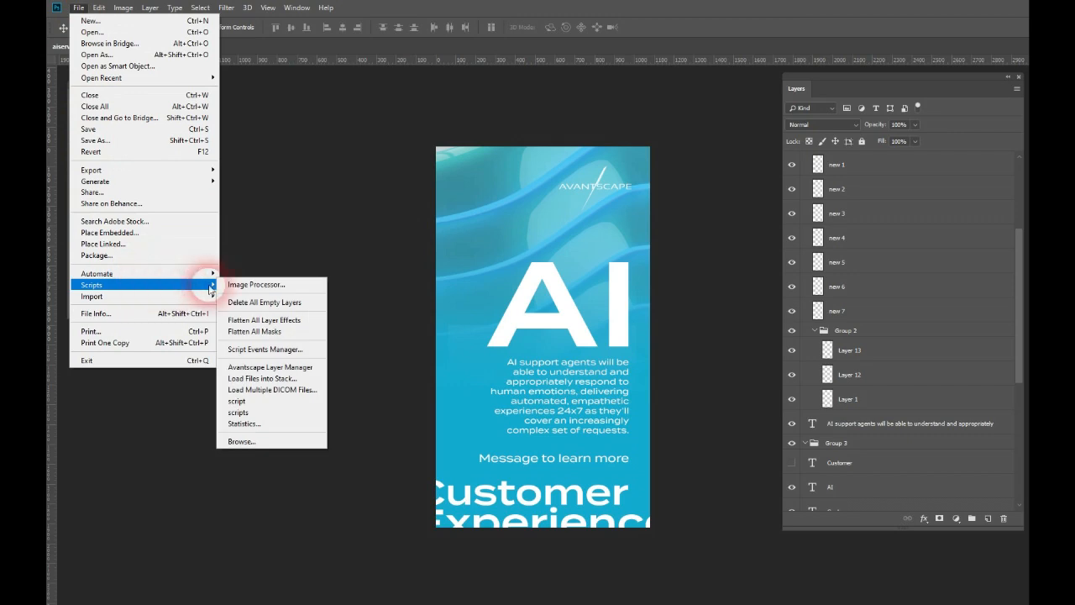
left_click(295, 367)
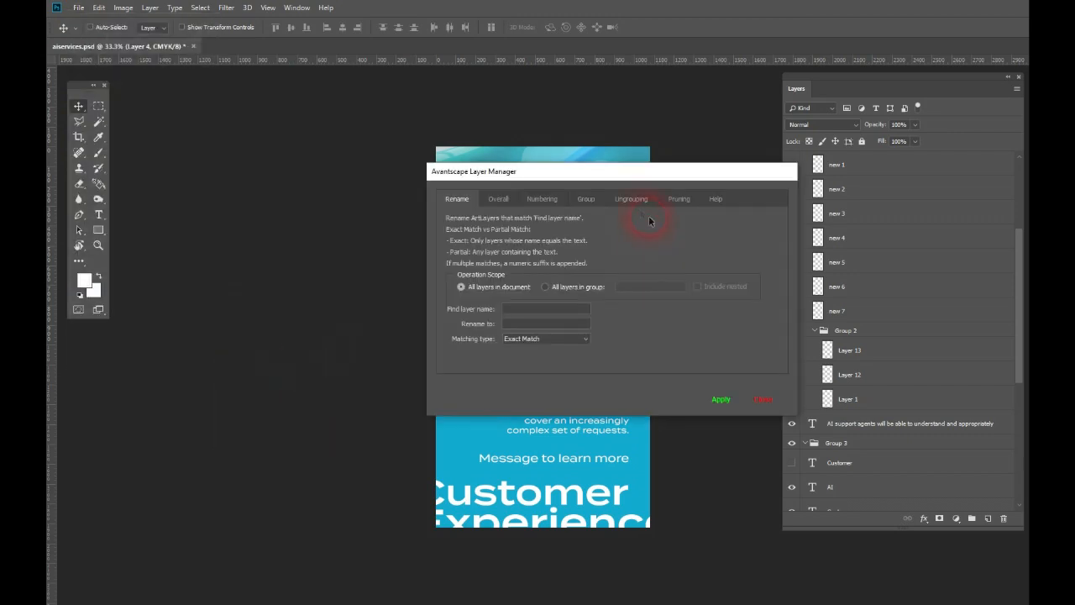
left_click_drag(598, 174, 616, 199)
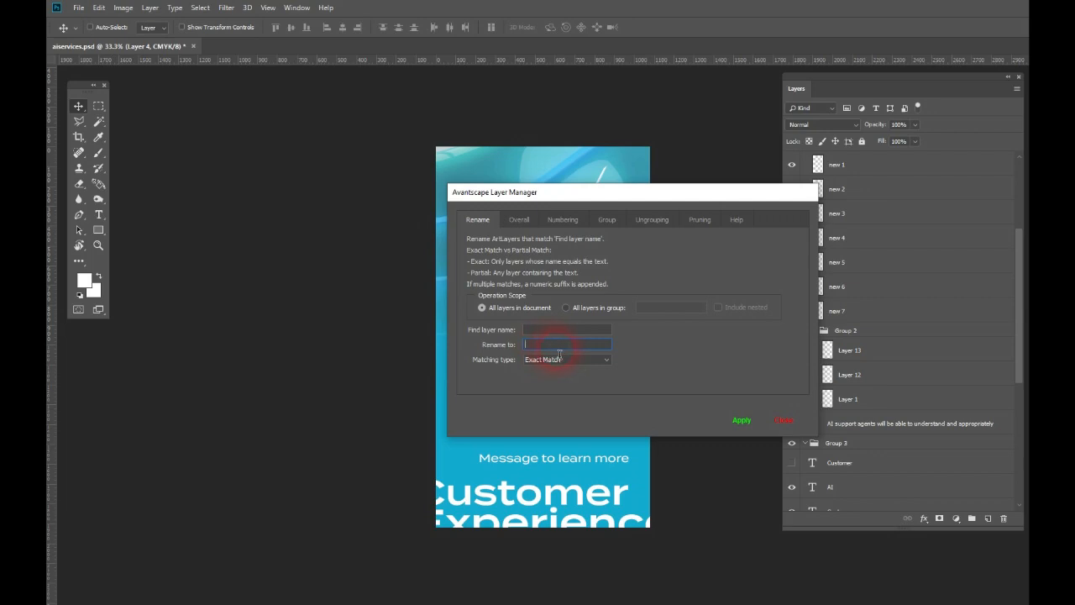
left_click(572, 360)
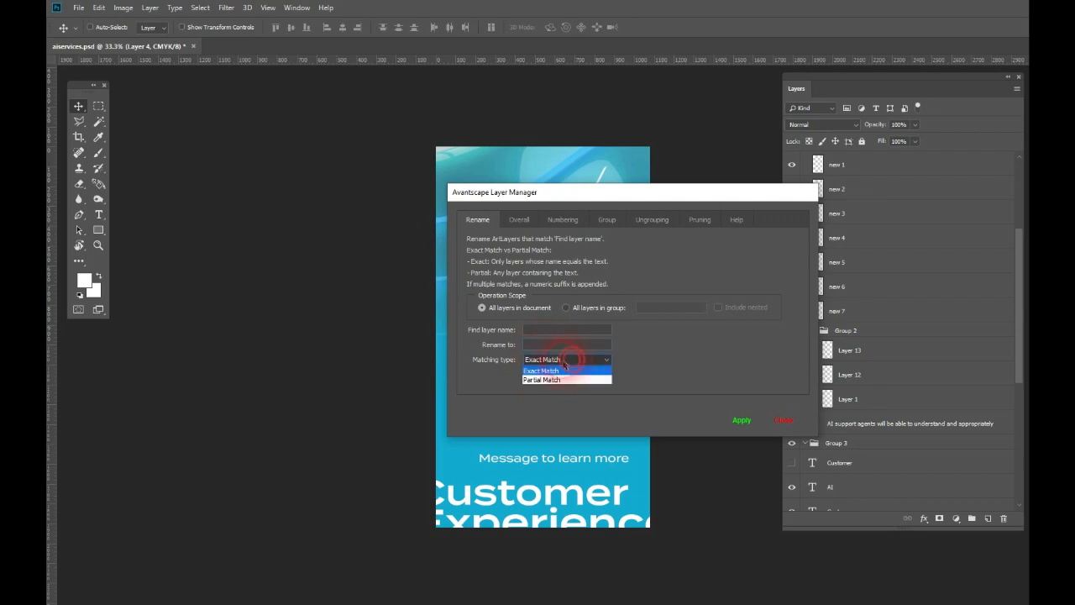
left_click(672, 361)
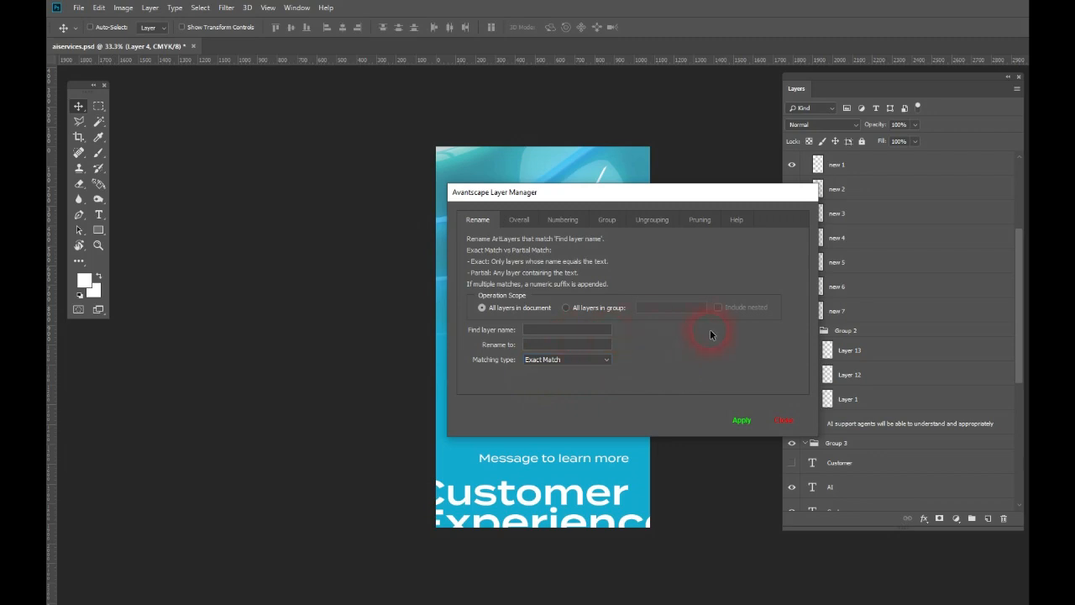
left_click(538, 351)
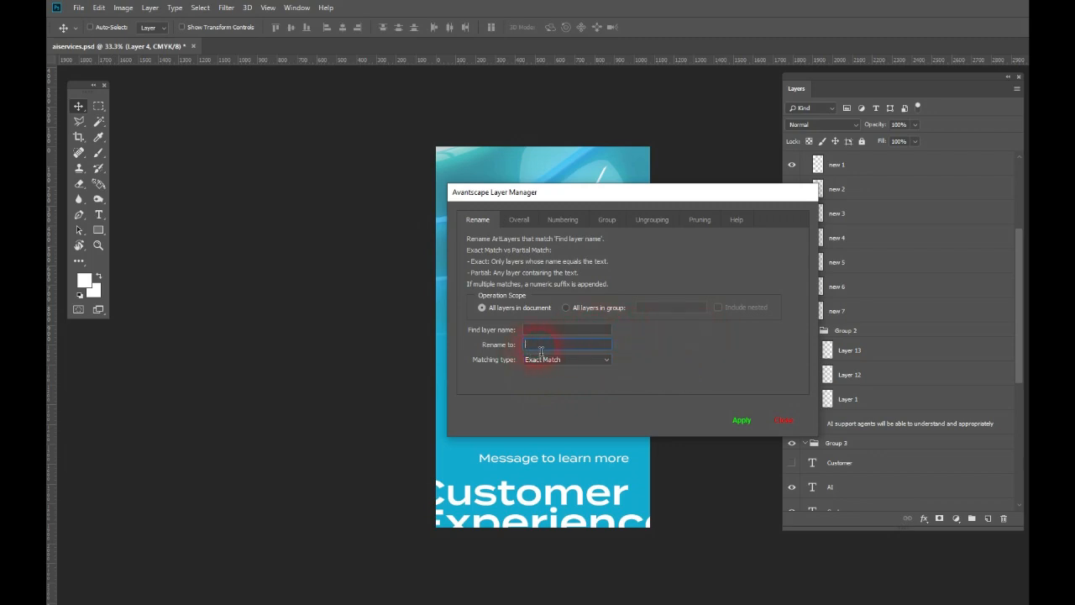
left_click_drag(655, 197, 615, 210)
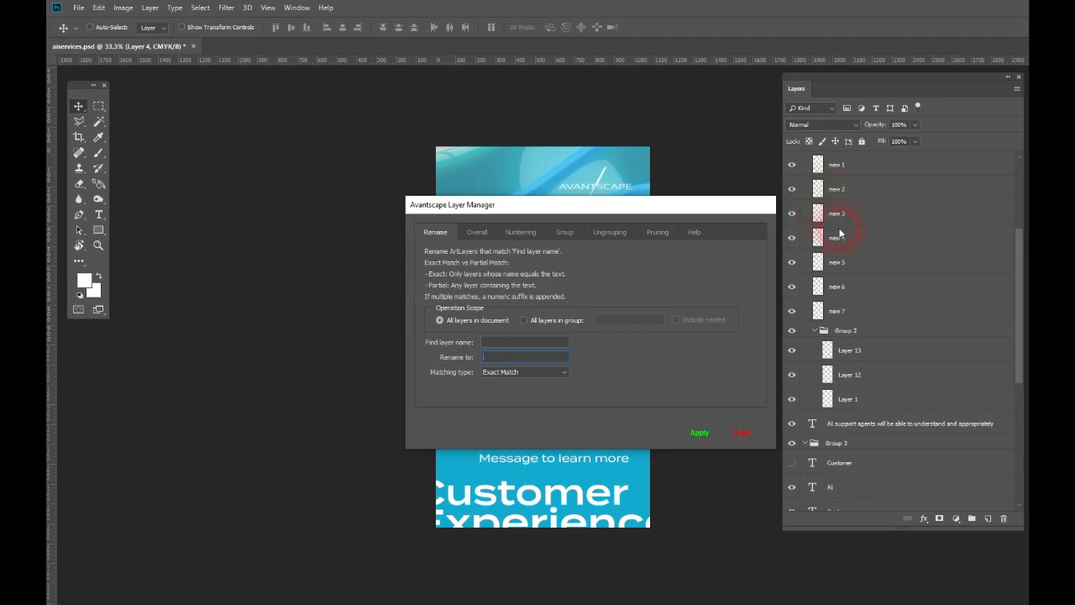
left_click_drag(583, 206, 591, 211)
Step: Rename every layer in the document whose name contains "new" to "design" using Partial Match
left_click(521, 346)
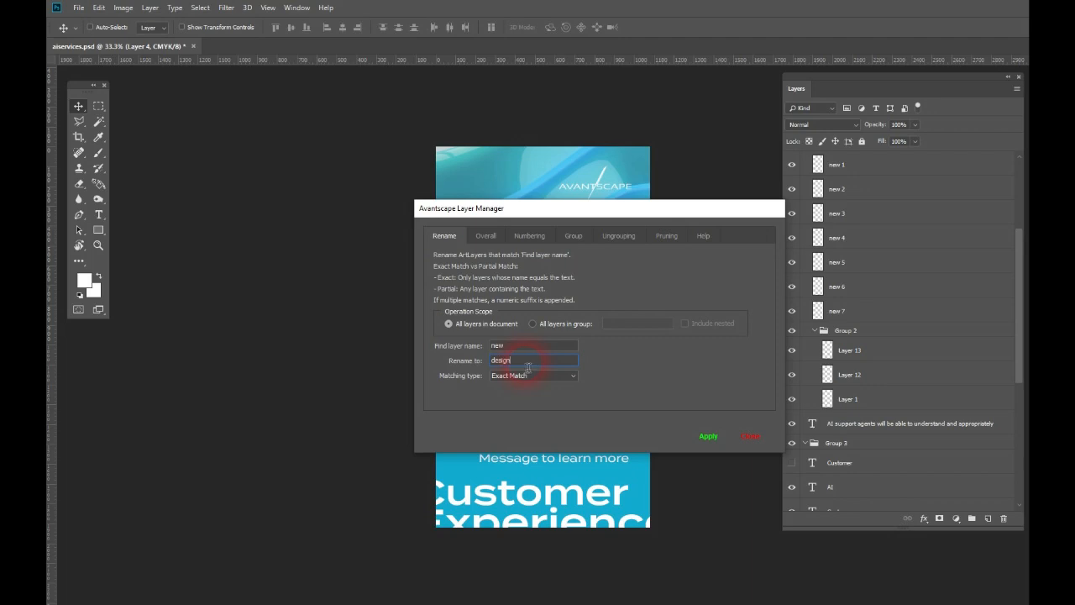
left_click(534, 375)
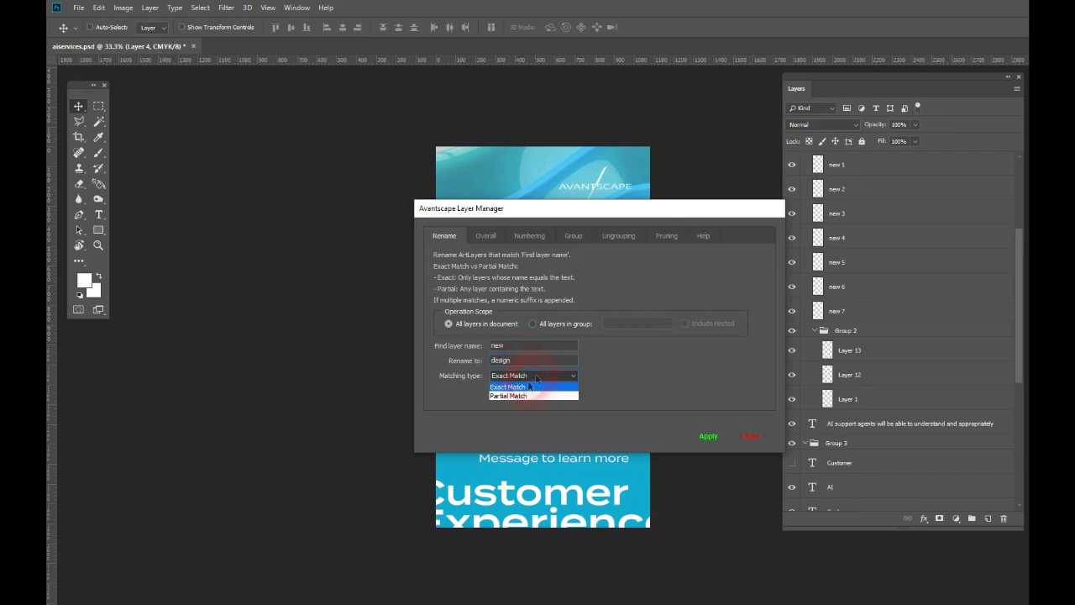
left_click(521, 395)
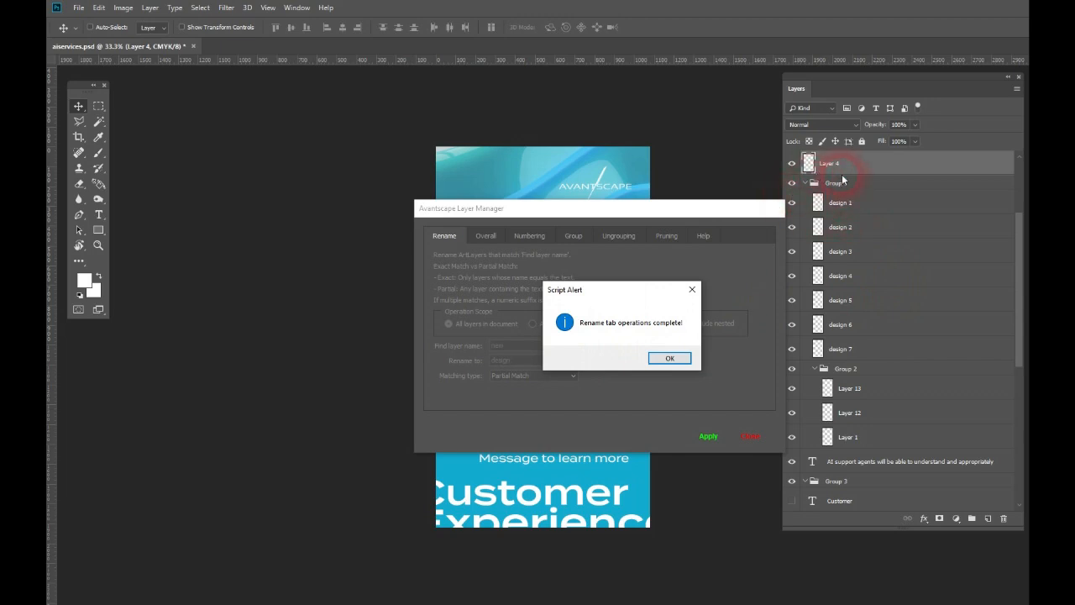
left_click_drag(595, 293, 572, 280)
left_click(645, 346)
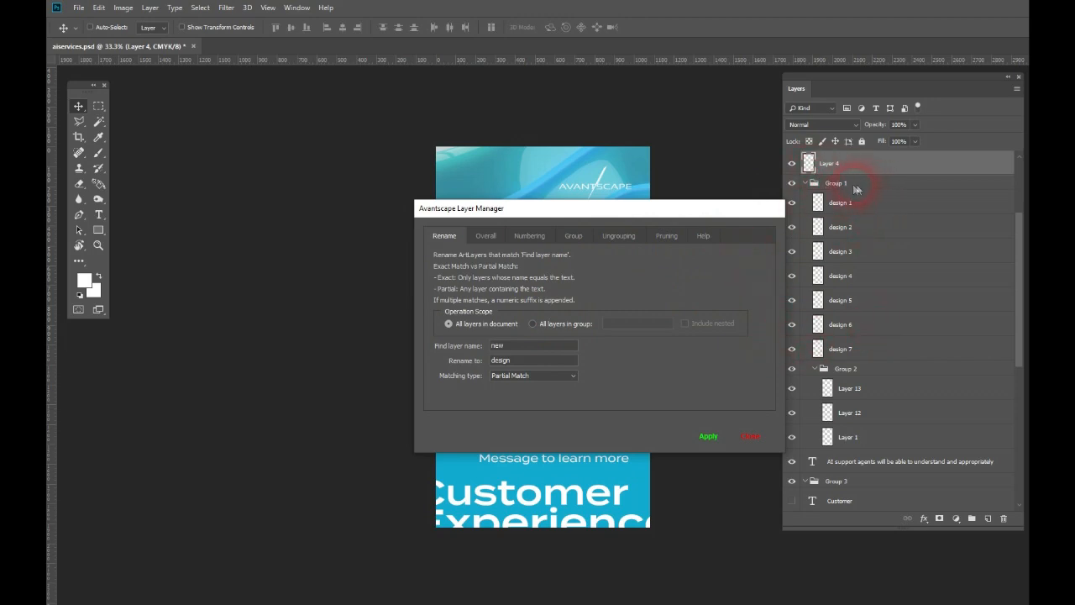
Step: Limit renaming to layers in the group "Group" and try to rename the "design" layers to "new"
left_click(555, 324)
left_click(645, 326)
double_click(524, 346)
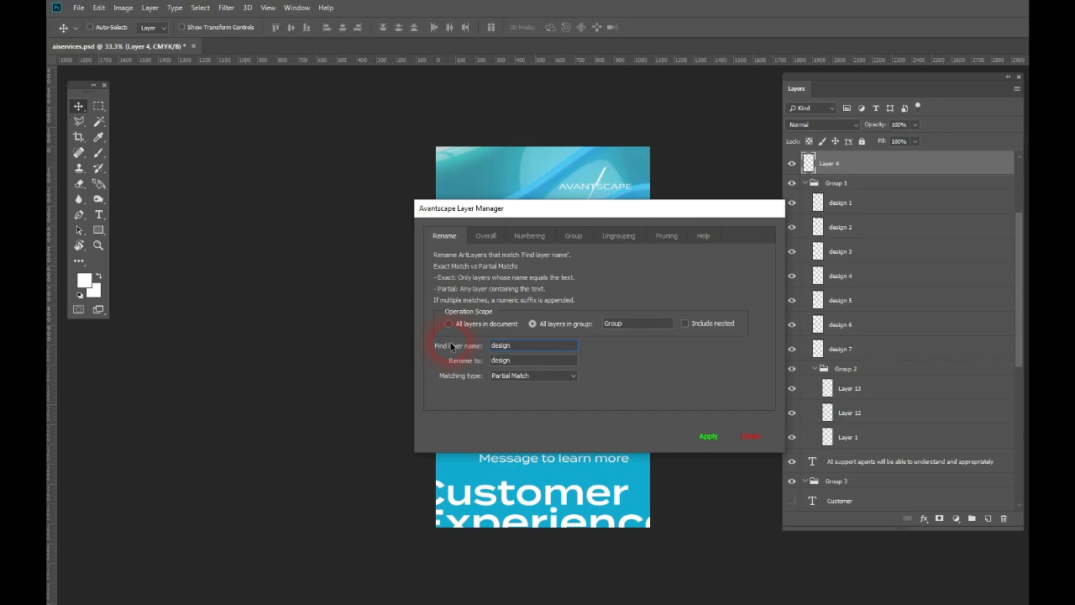
left_click(512, 361)
double_click(487, 364)
type("new")
left_click(709, 437)
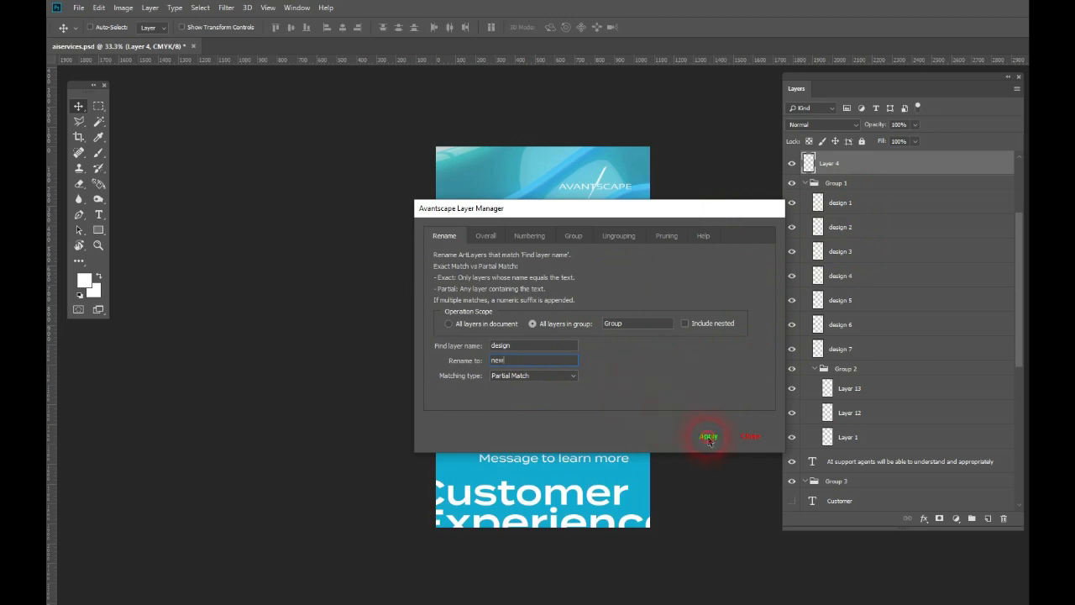
left_click(692, 359)
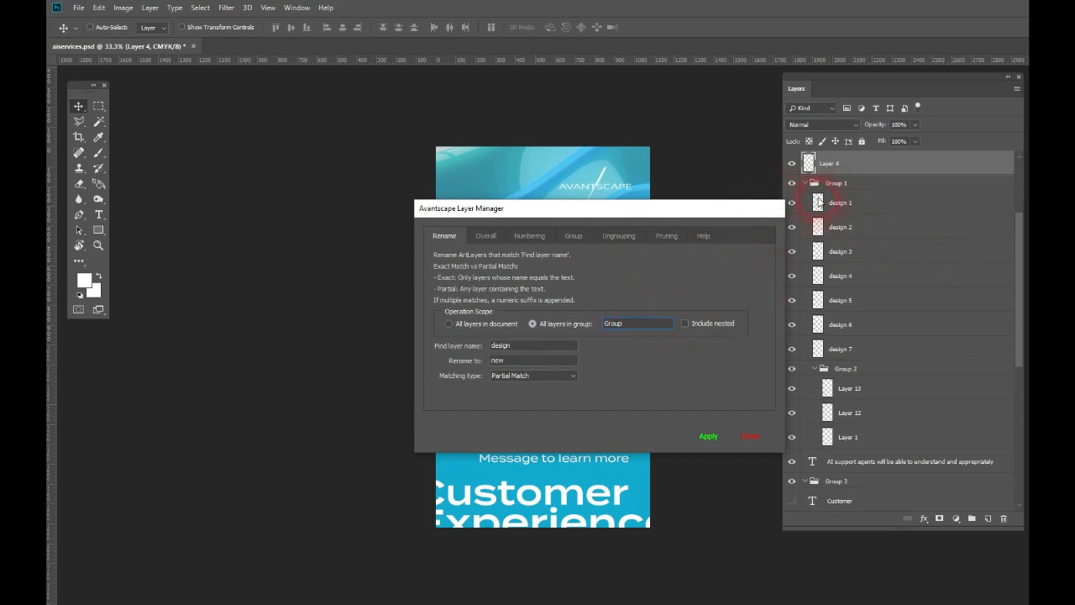
Step: Correct the scope's group name to "Group 1" and rename its "design" layers to "new"
left_click(638, 330)
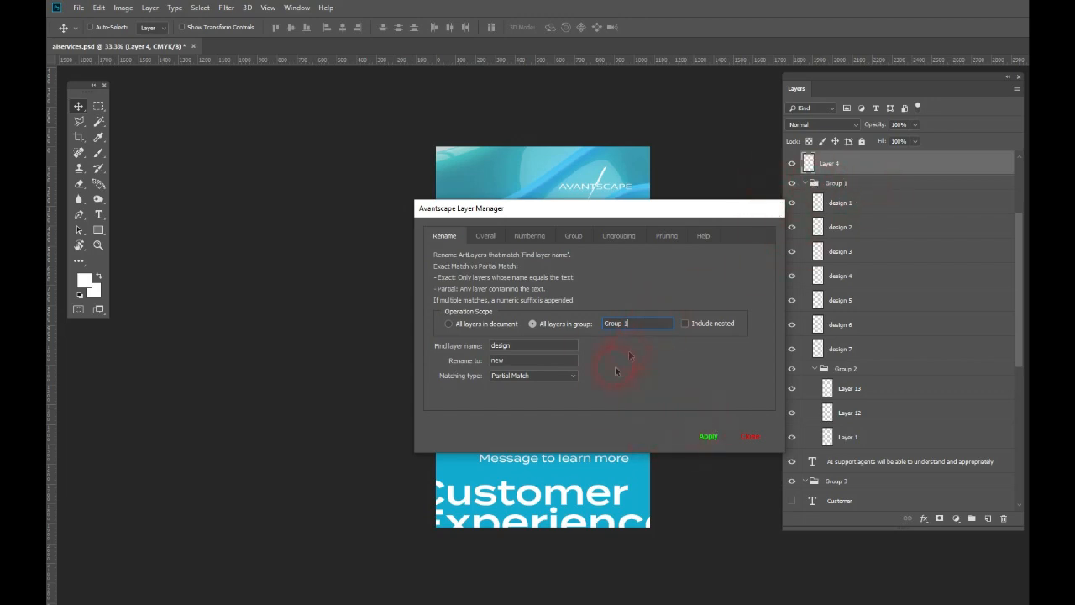
double_click(614, 328)
left_click(711, 437)
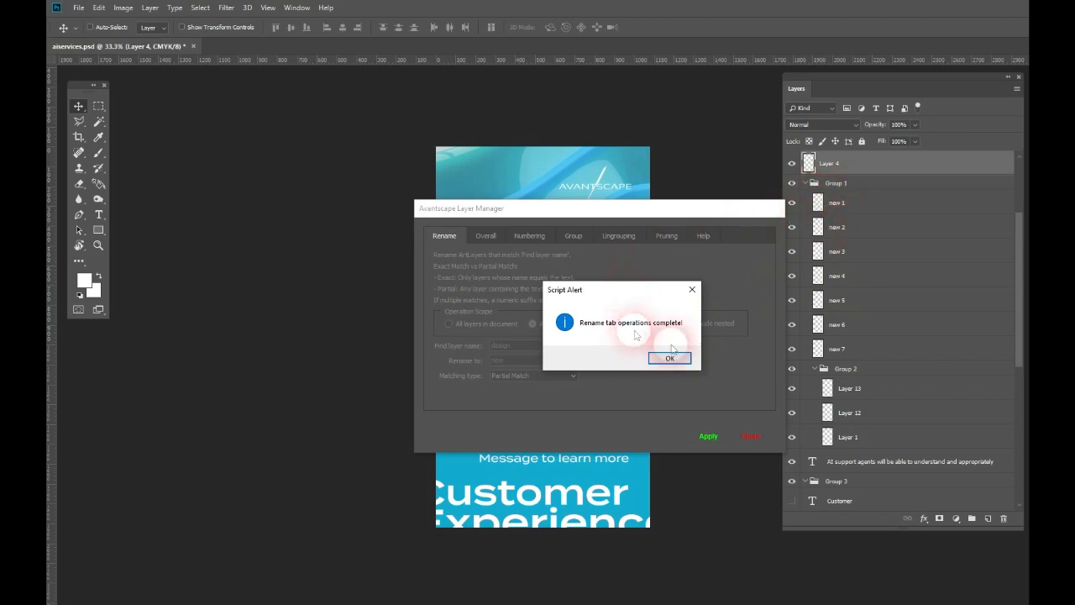
left_click(664, 358)
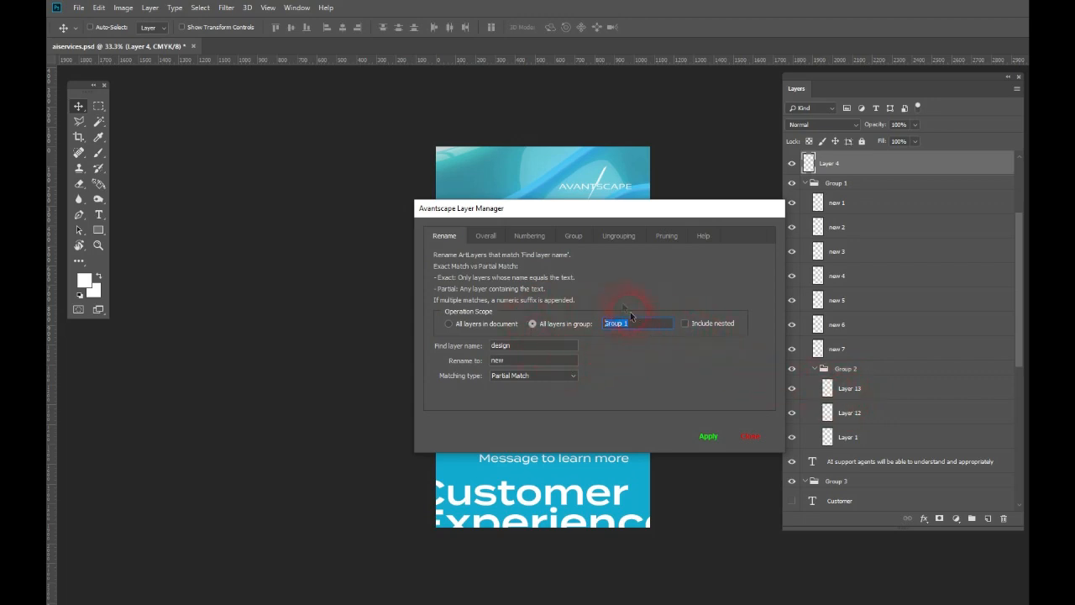
Step: Append dimensions to the names of all layers in the document, without a prefix or suffix
left_click(488, 240)
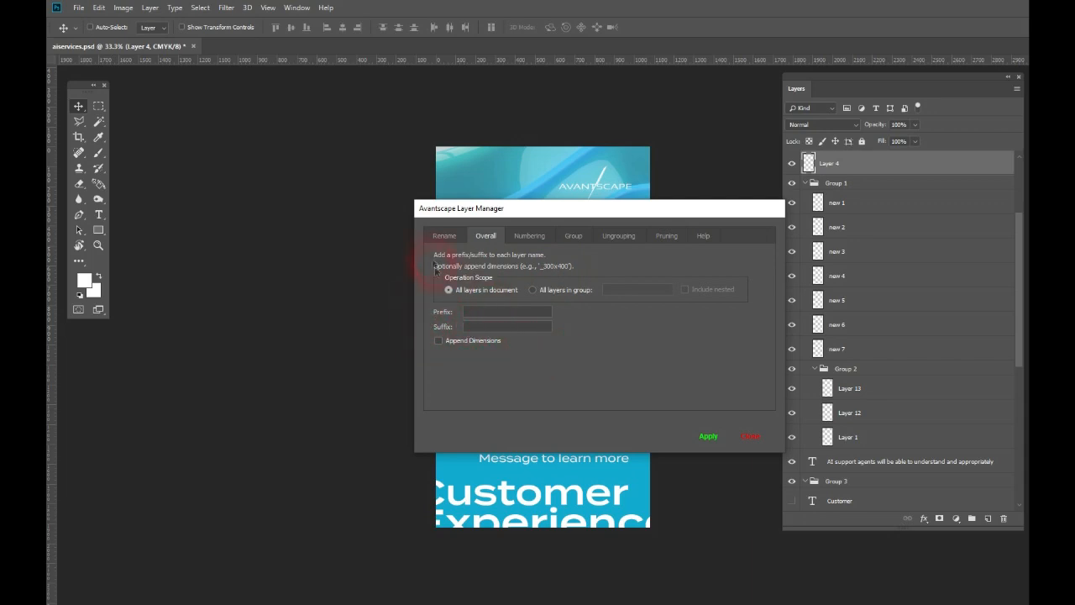
left_click(438, 341)
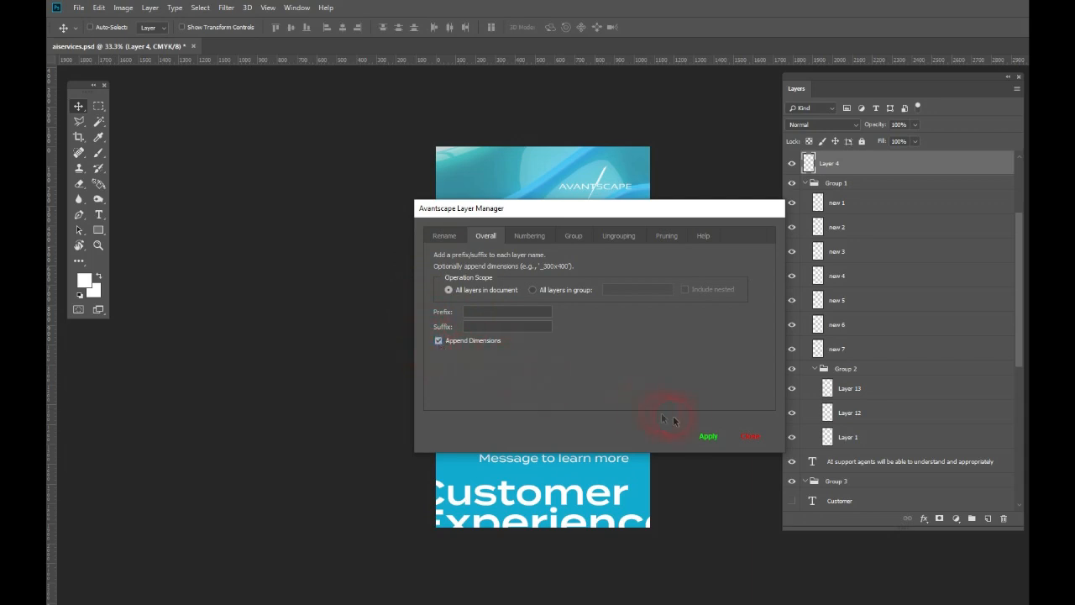
left_click(708, 436)
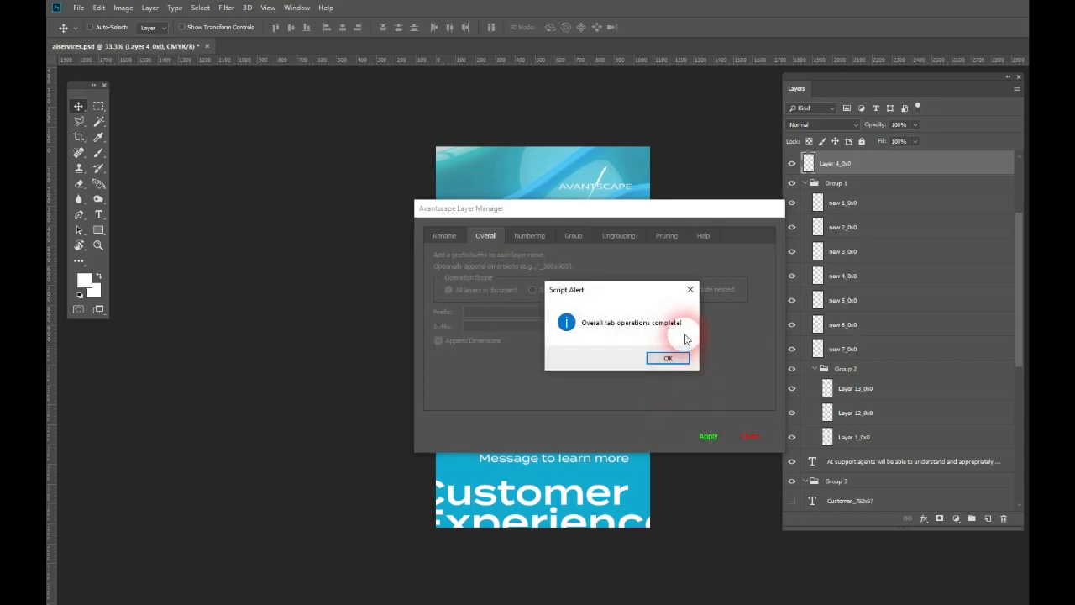
left_click(667, 358)
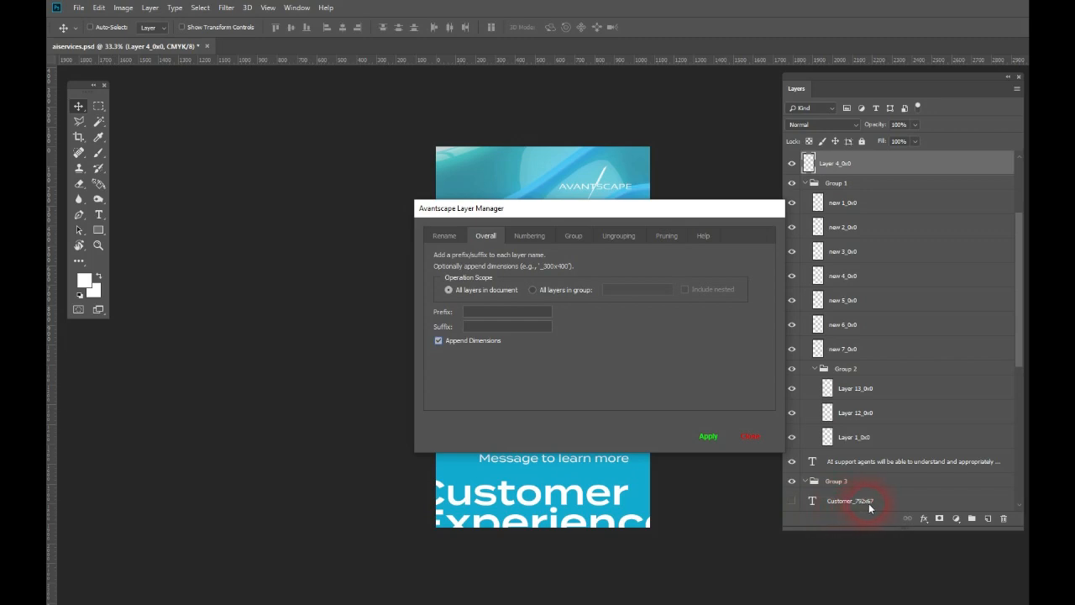
Step: Append sequential Arabic numbers starting at 1 to the names of all layers in the document
left_click(530, 237)
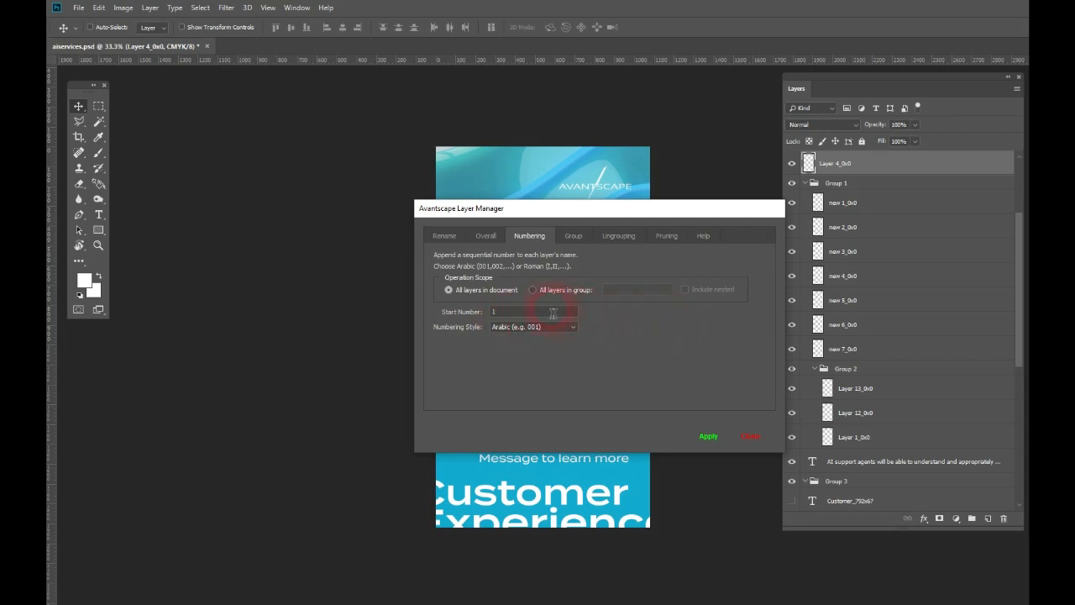
double_click(507, 317)
left_click(550, 327)
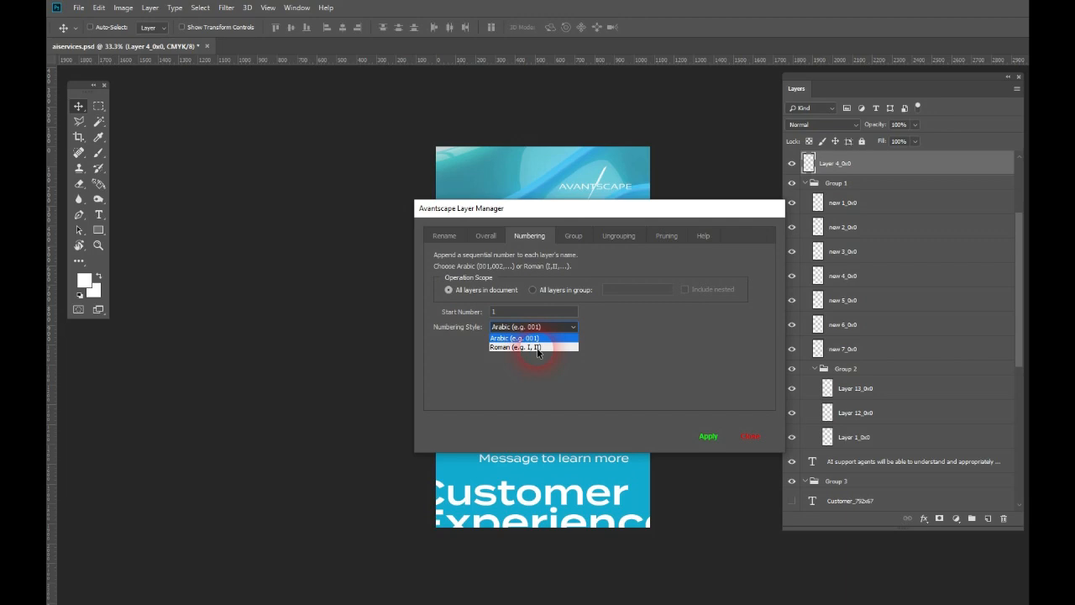
left_click(656, 339)
left_click(718, 438)
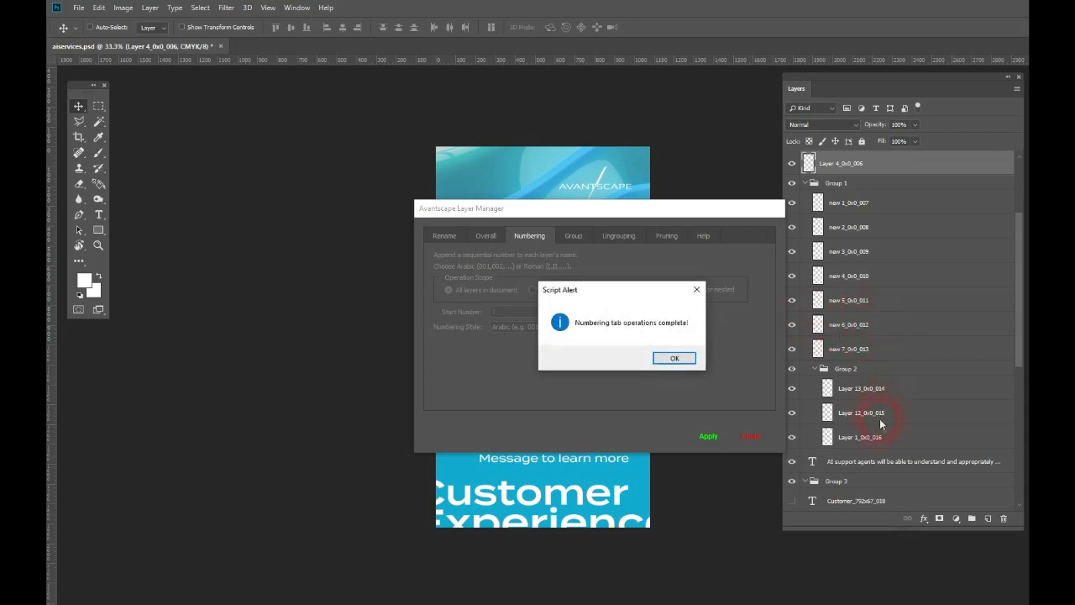
key("Return")
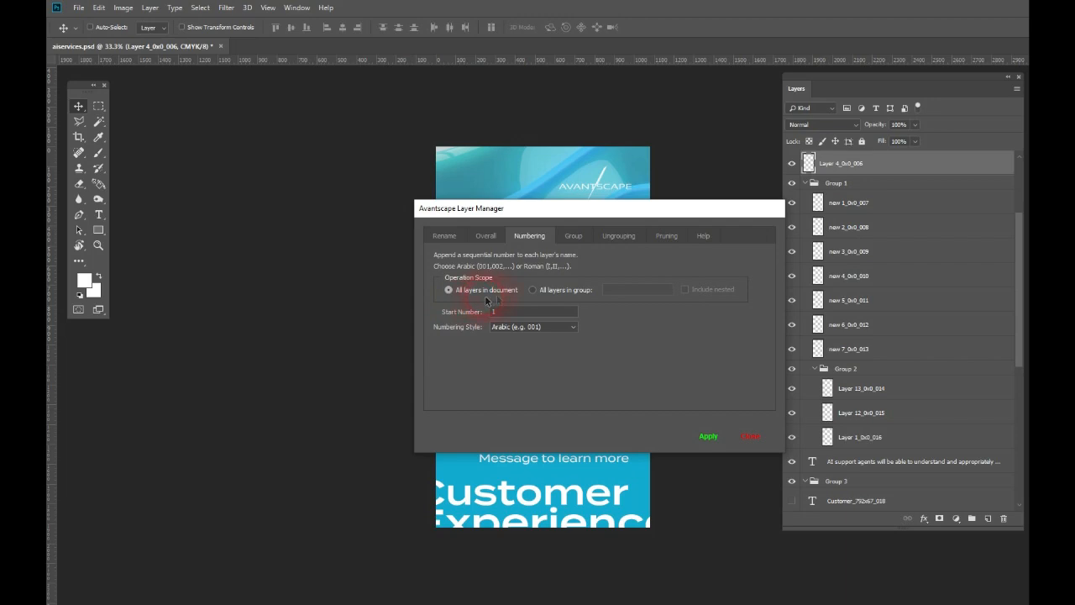
left_click(564, 292)
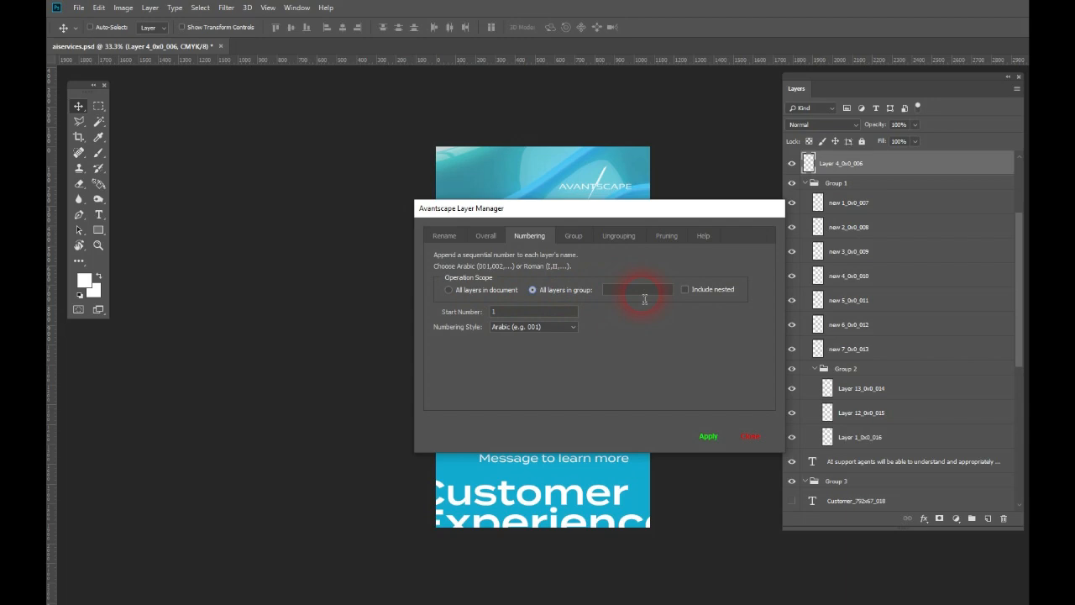
left_click(659, 292)
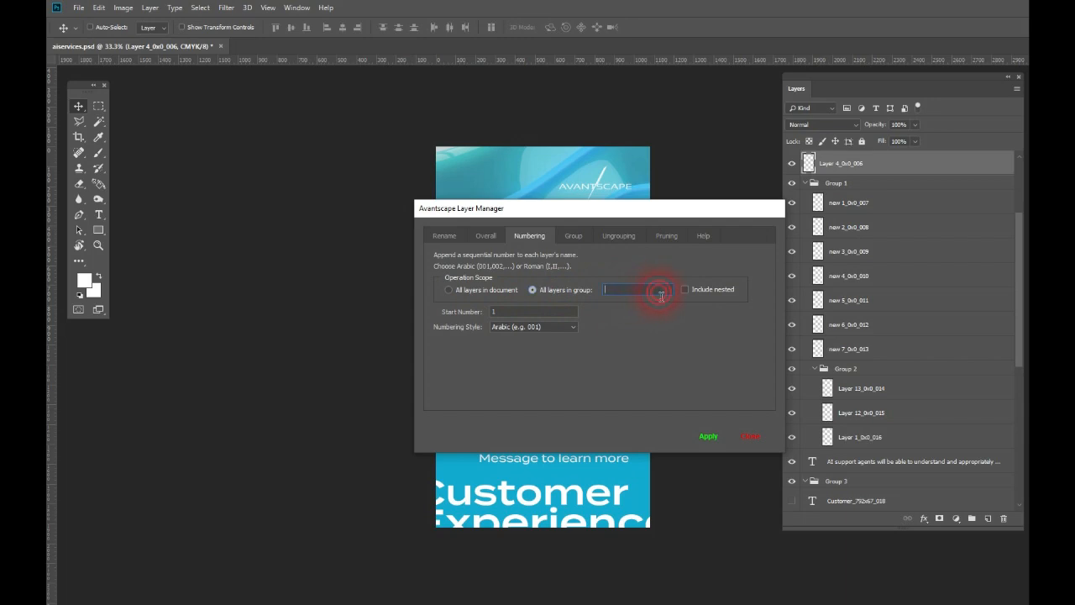
Step: Set the layer grouping to match the text "new" across the whole document with Partial Match
left_click(574, 238)
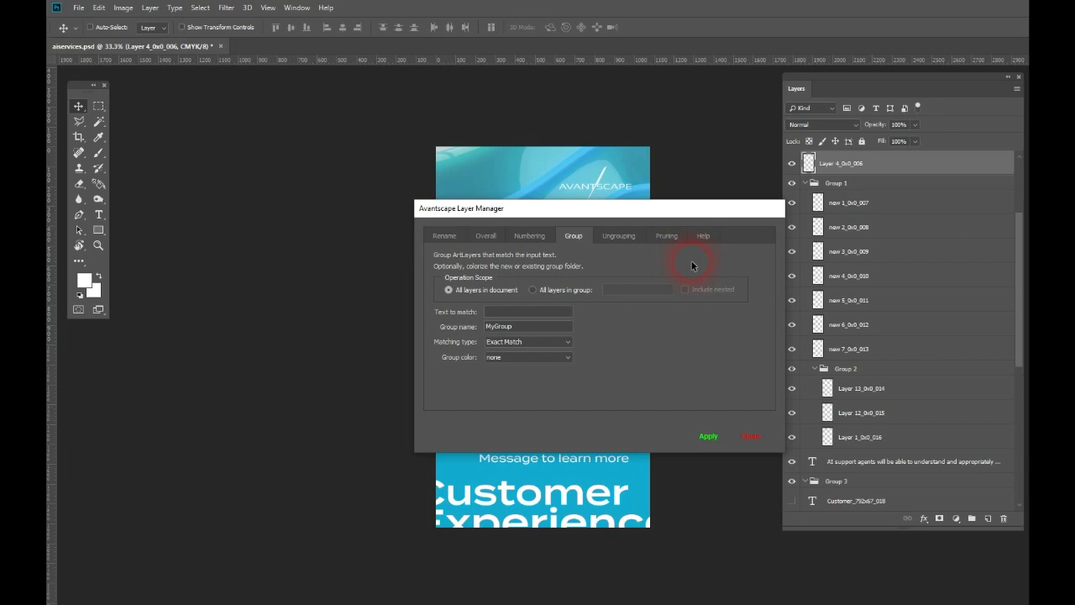
left_click(530, 314)
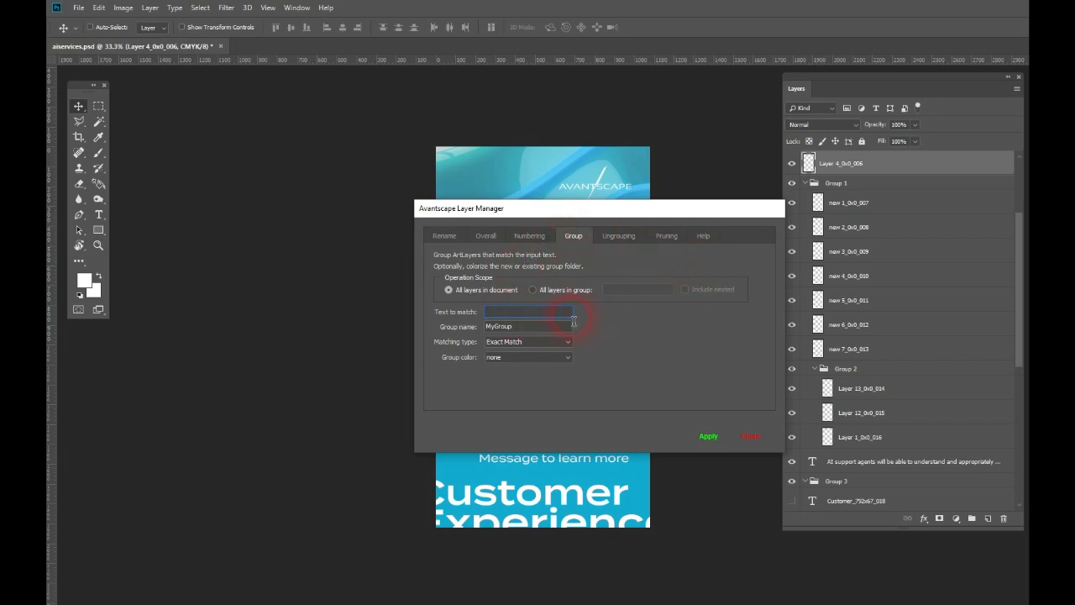
left_click(523, 342)
left_click(504, 360)
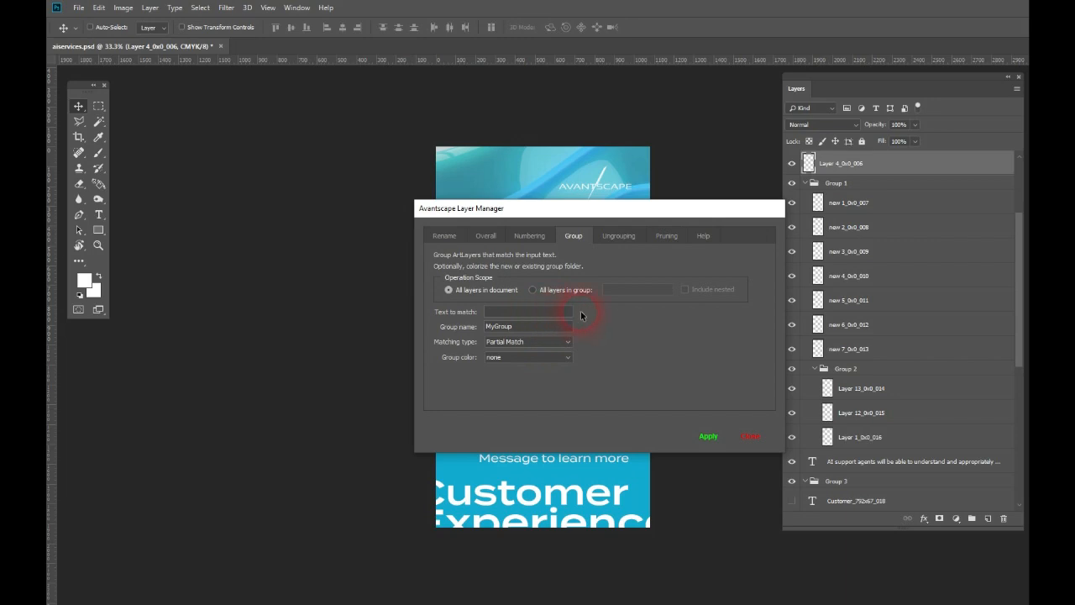
left_click_drag(531, 332, 477, 331)
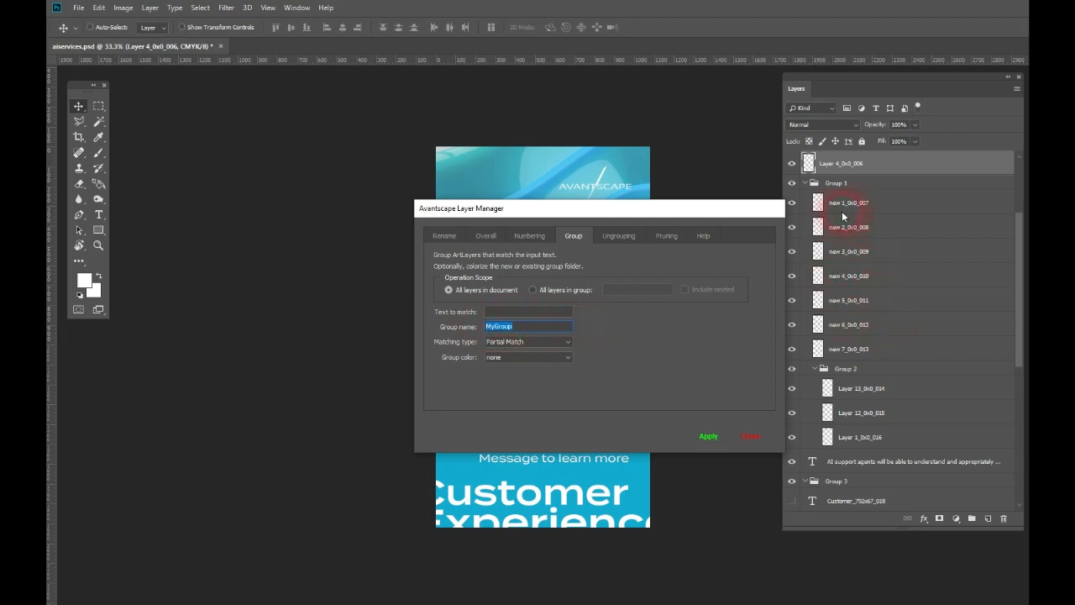
left_click(514, 314)
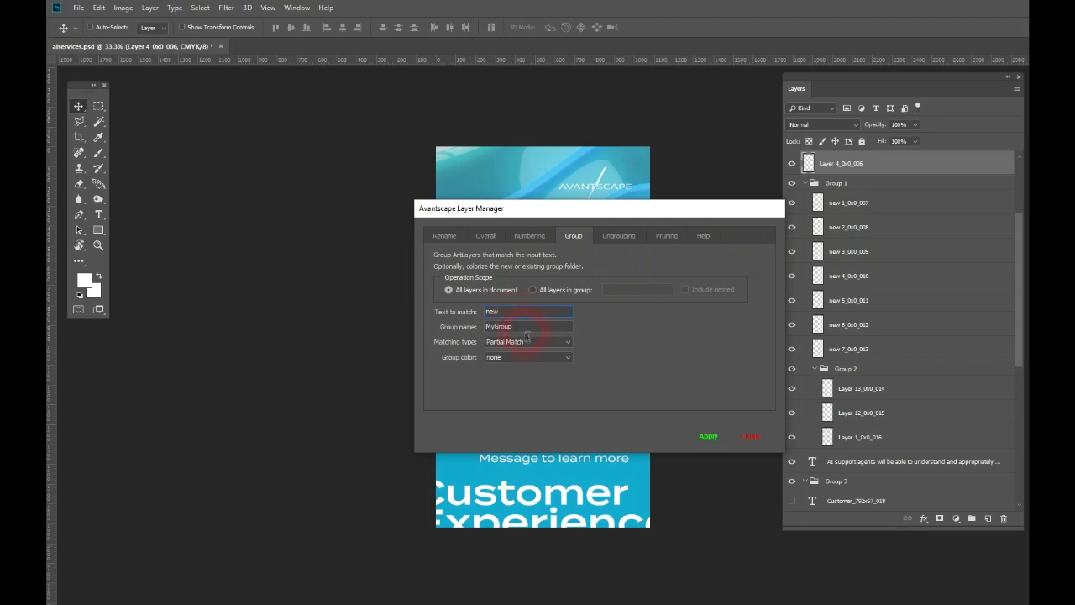
Step: Group the layers matching "new" into a group named "MyGroup" with the group color red
left_click(492, 326)
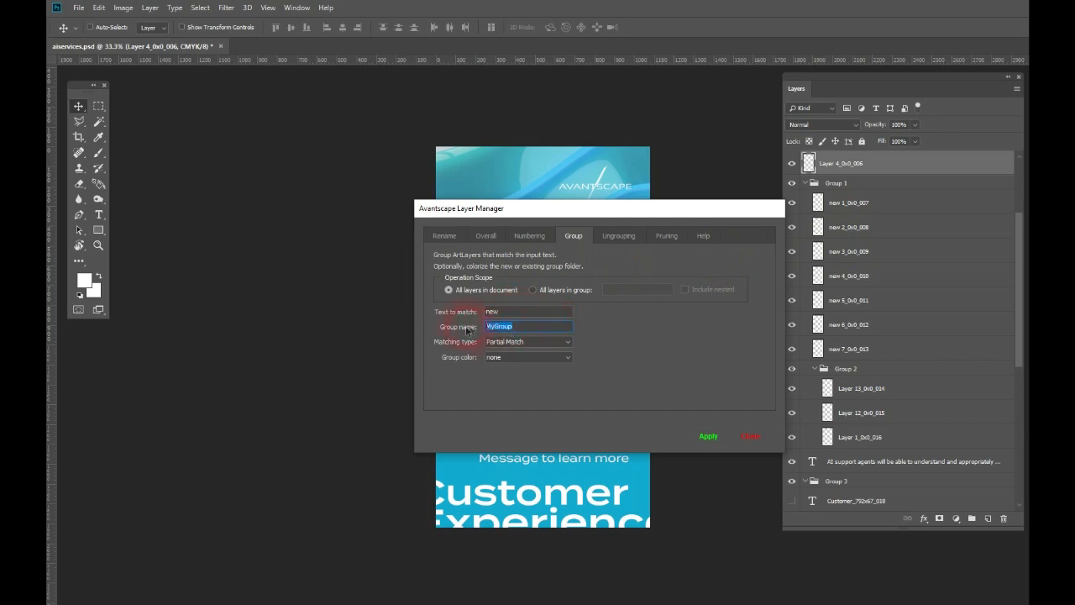
left_click(514, 329)
left_click(519, 345)
left_click(516, 364)
left_click(516, 366)
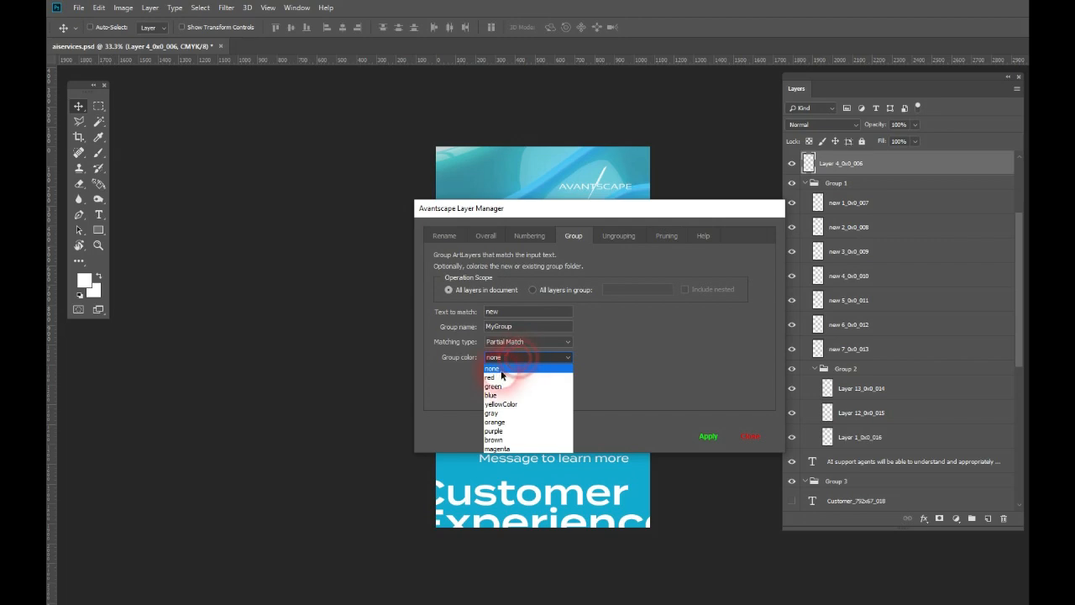
left_click(496, 379)
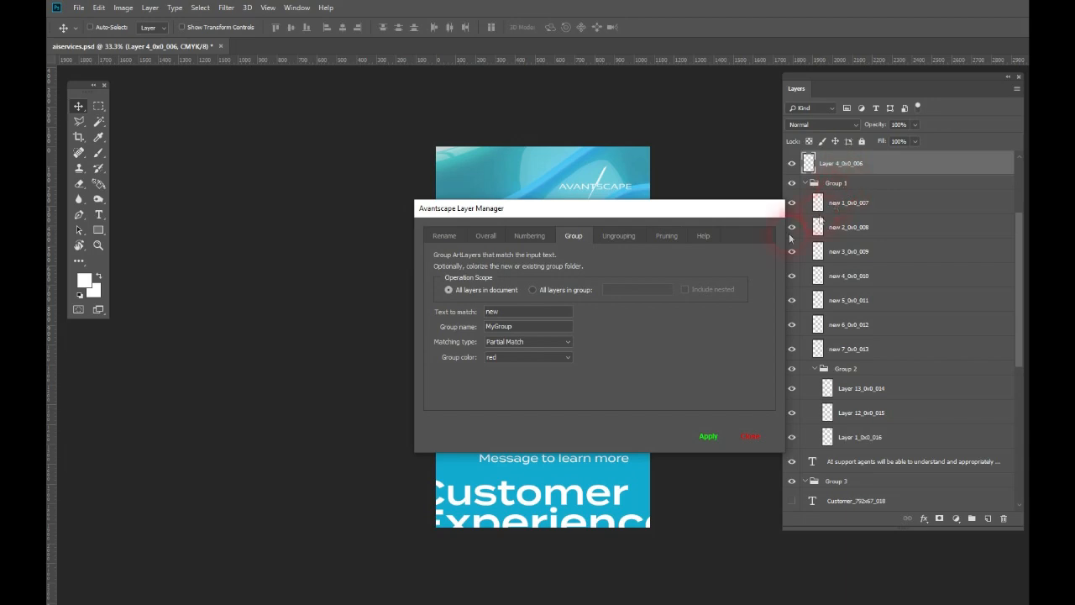
double_click(521, 334)
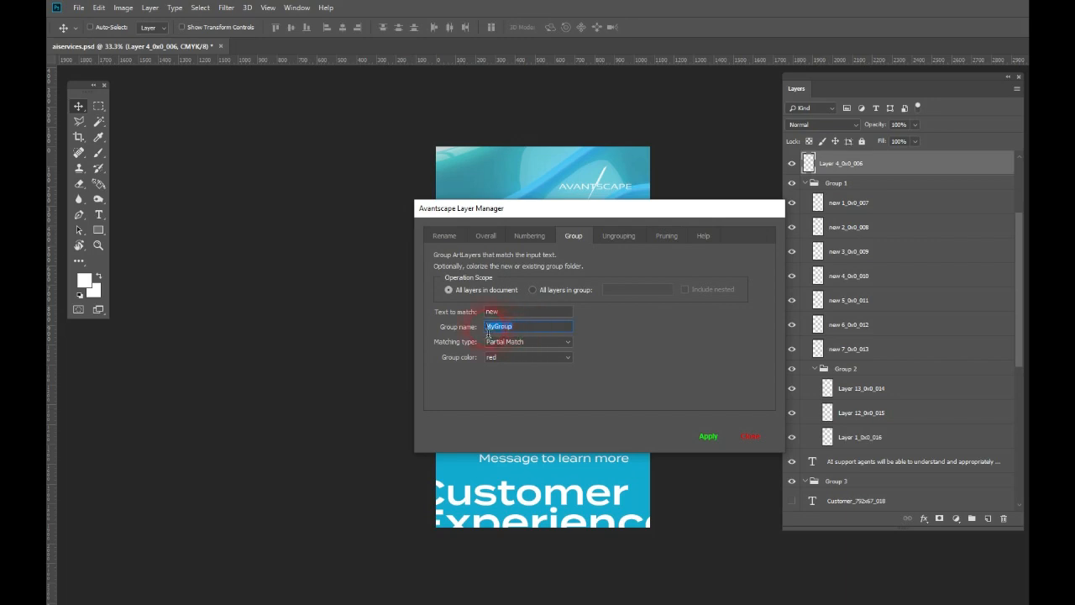
left_click(524, 334)
double_click(524, 332)
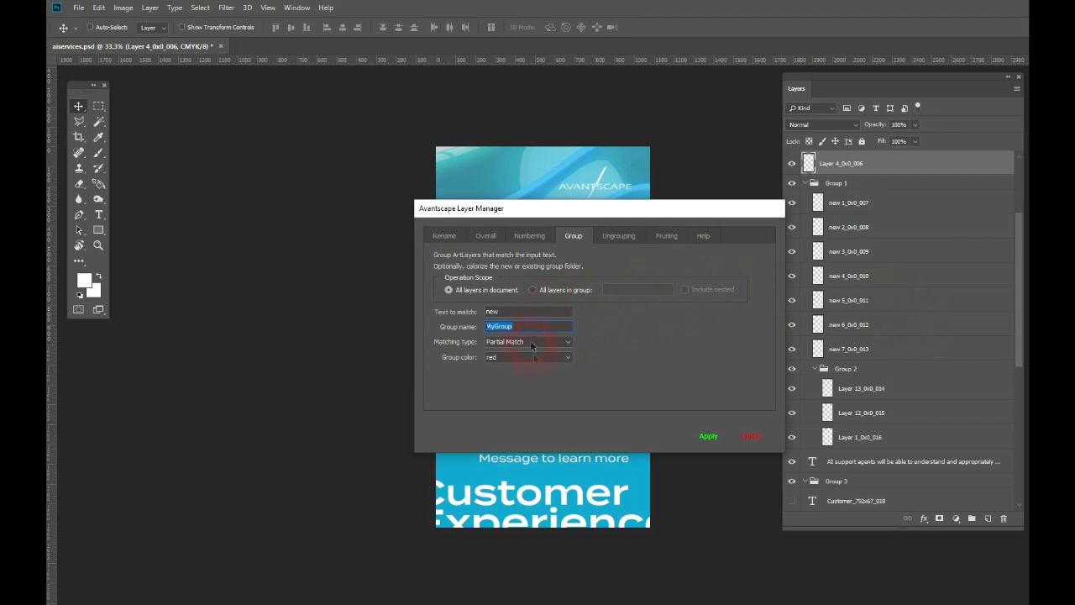
left_click(705, 434)
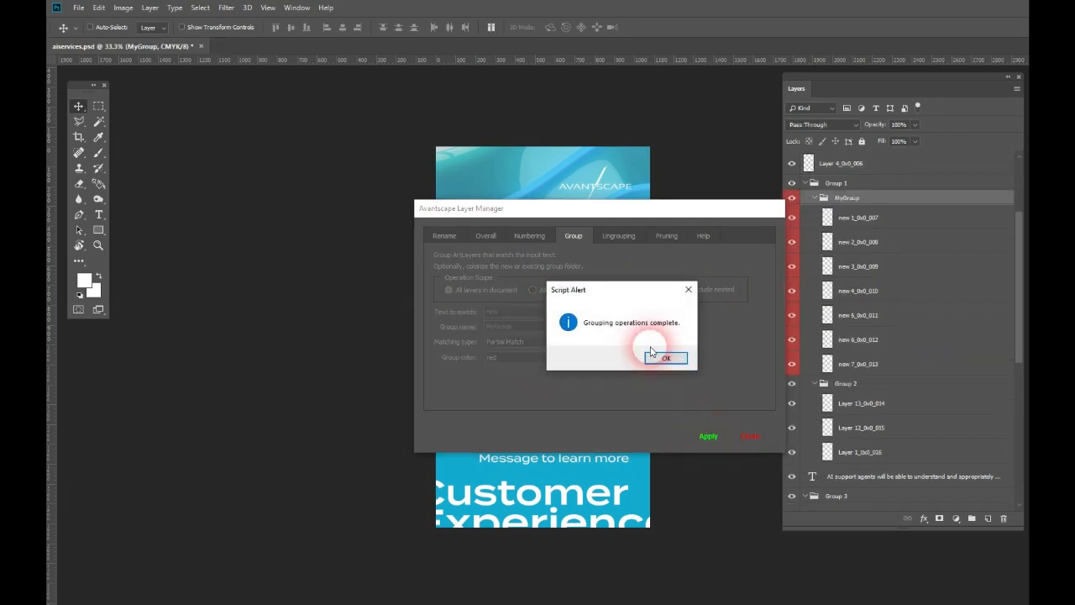
left_click(652, 354)
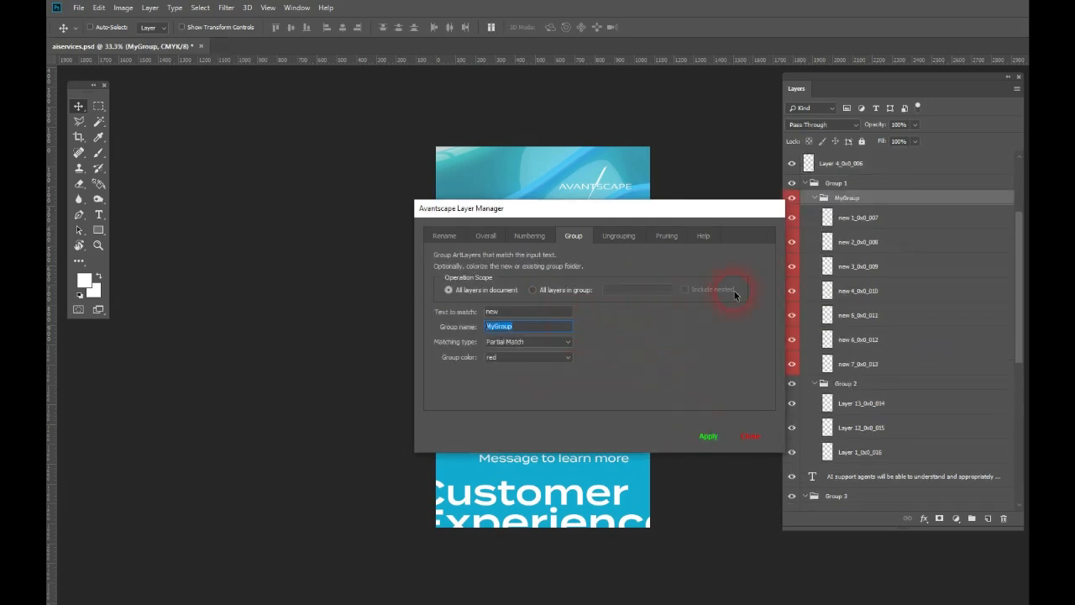
left_click(516, 308)
left_click(532, 289)
left_click(483, 290)
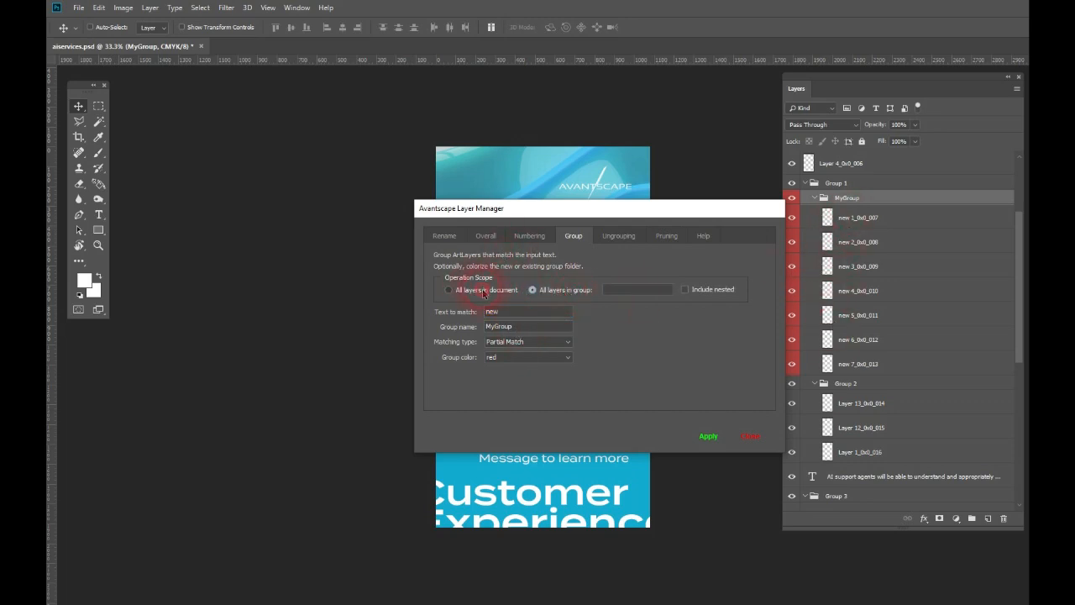
Step: Ungroup all layers in the document without deleting the emptied groups
left_click(613, 238)
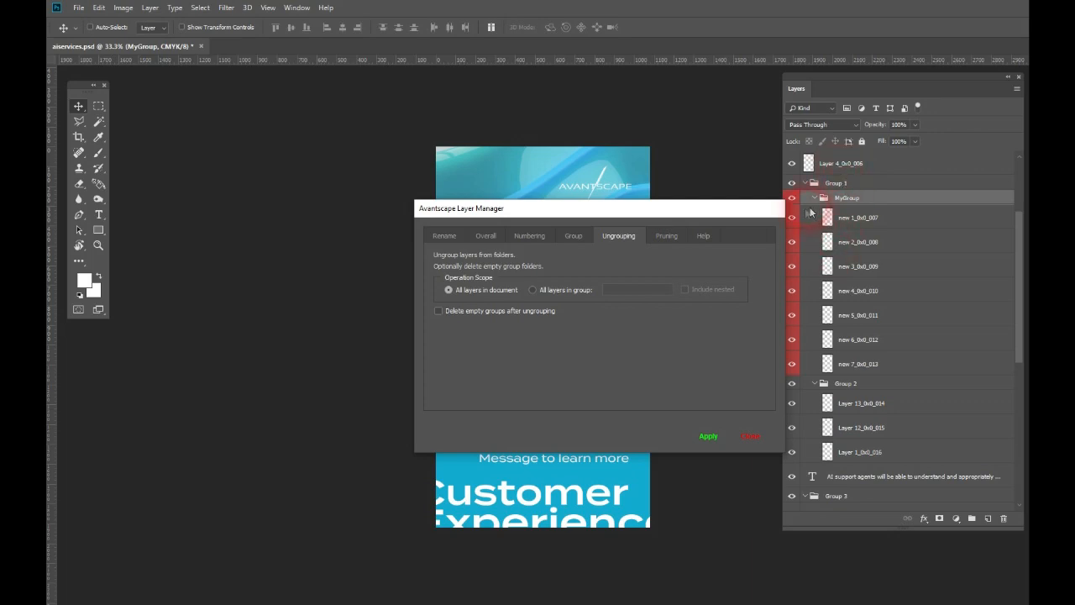
left_click(708, 435)
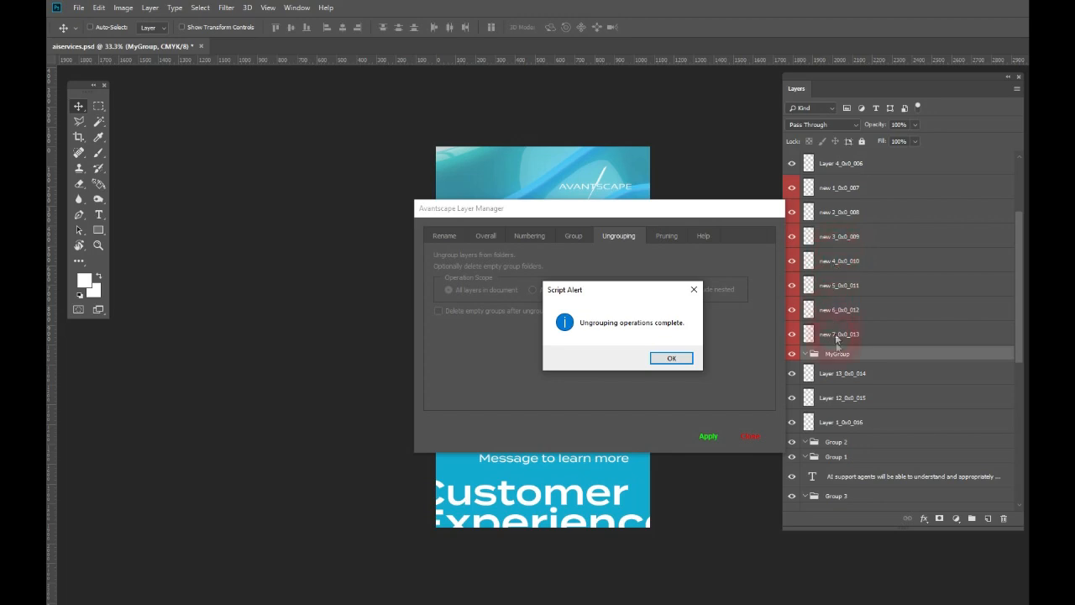
left_click(672, 358)
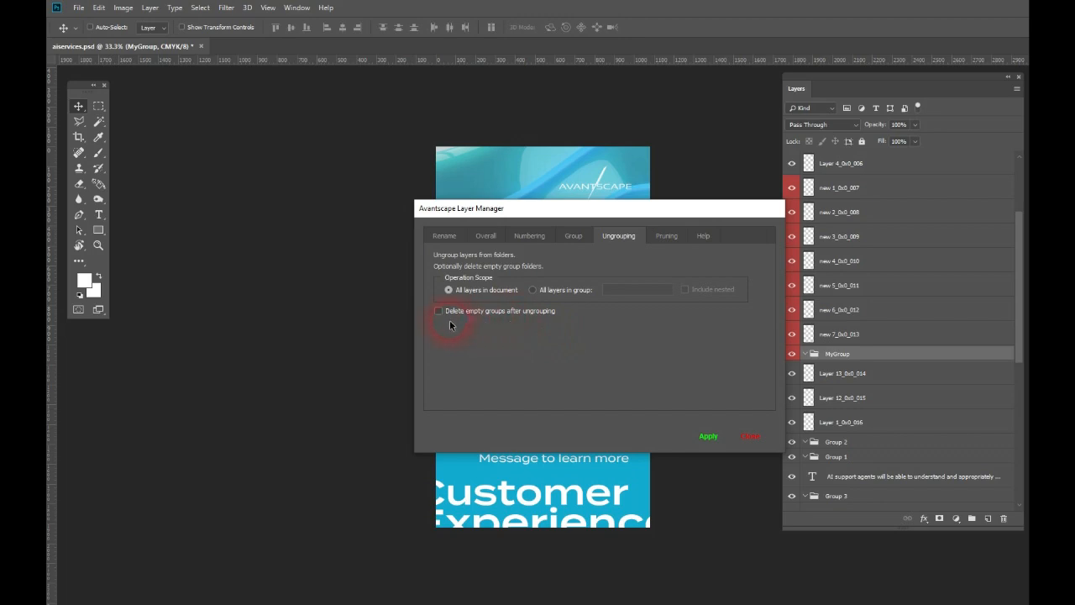
Step: Prune the empty groups from the whole document
left_click(667, 239)
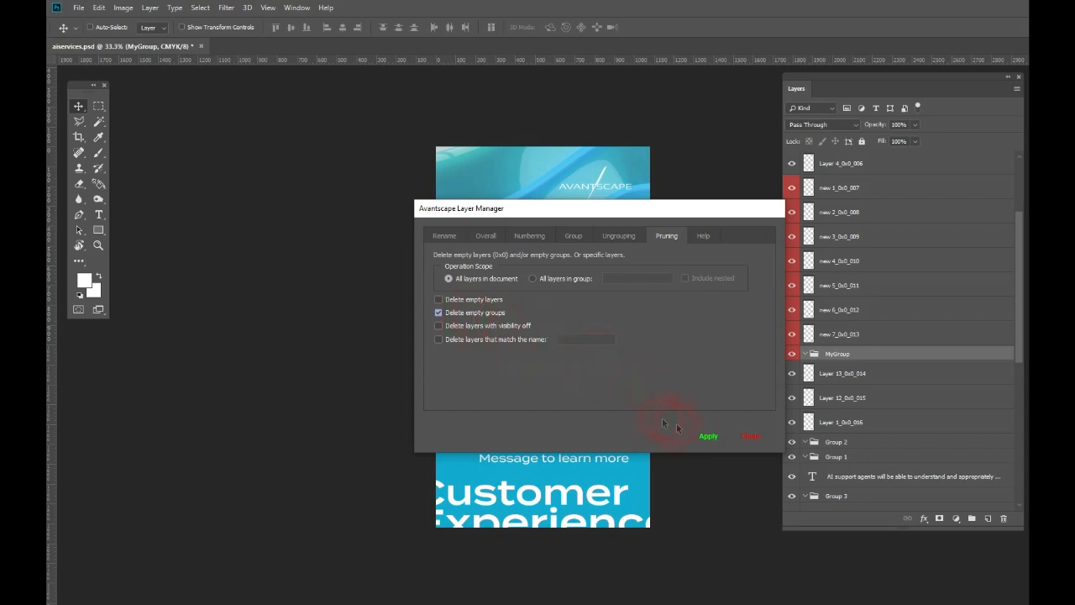
left_click(705, 437)
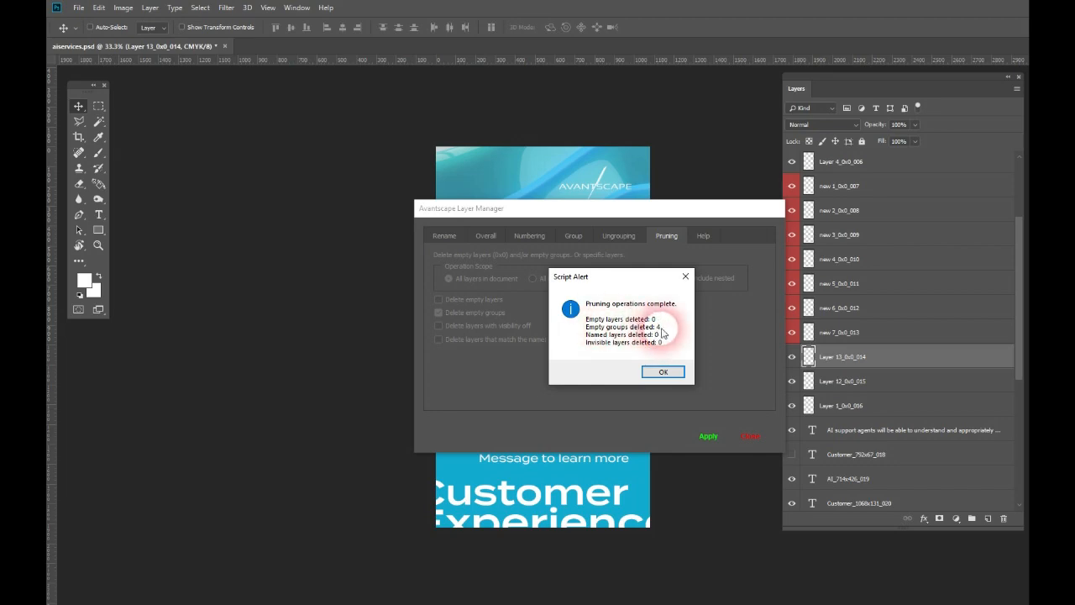
left_click(663, 371)
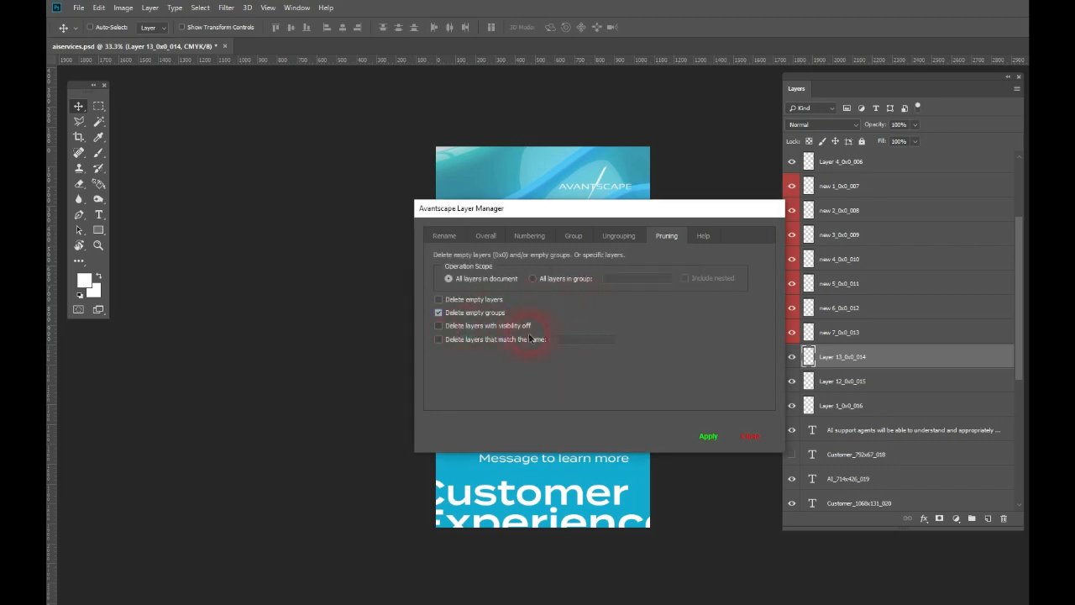
Step: Prune only the layers with visibility off across the whole document, with empty group deletion disabled
left_click(439, 325)
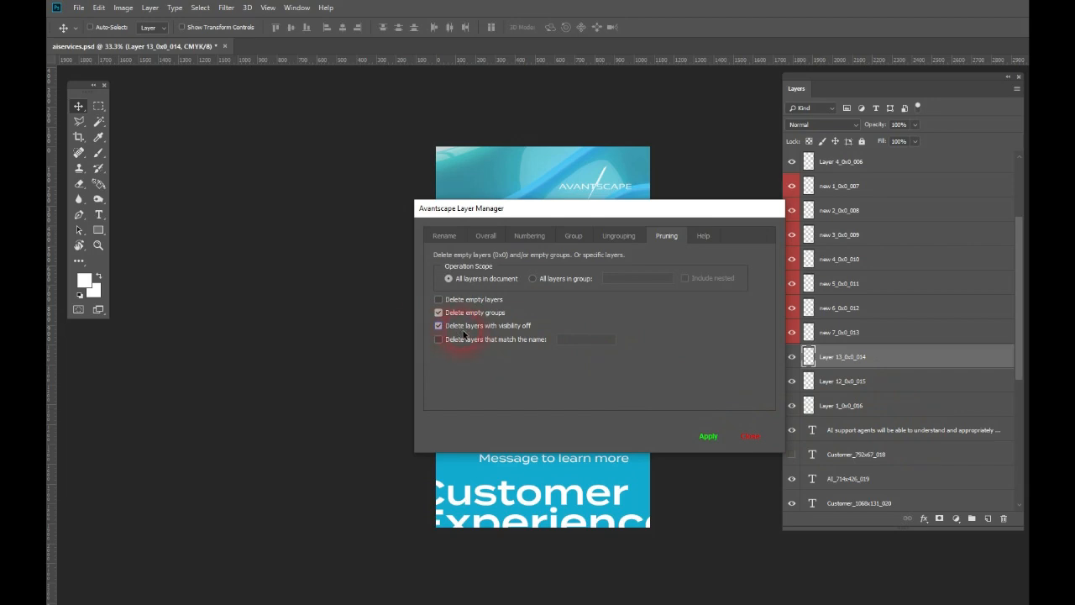
left_click(706, 433)
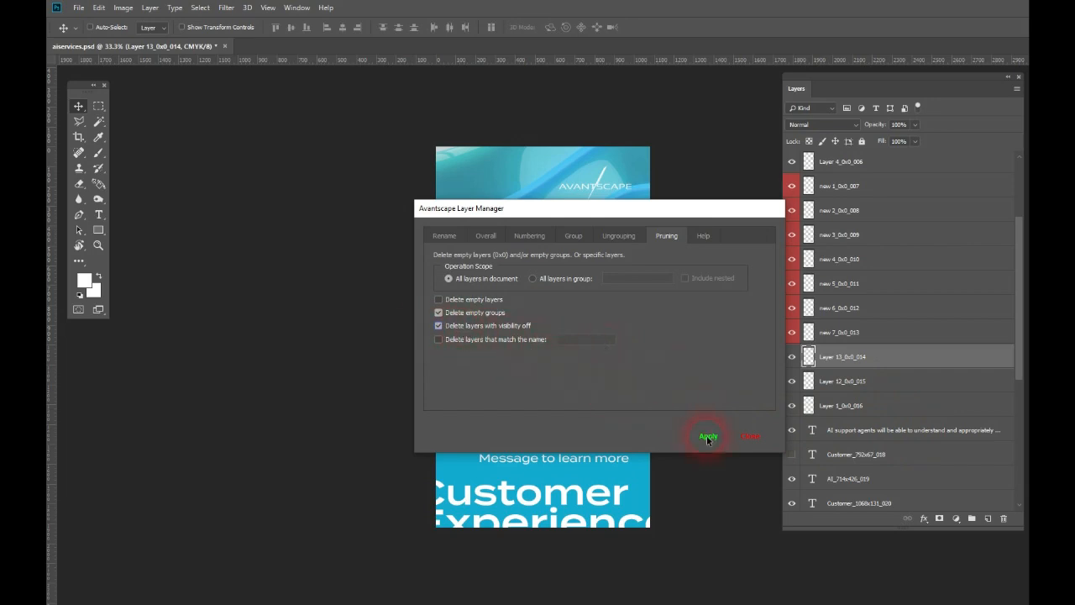
left_click(455, 316)
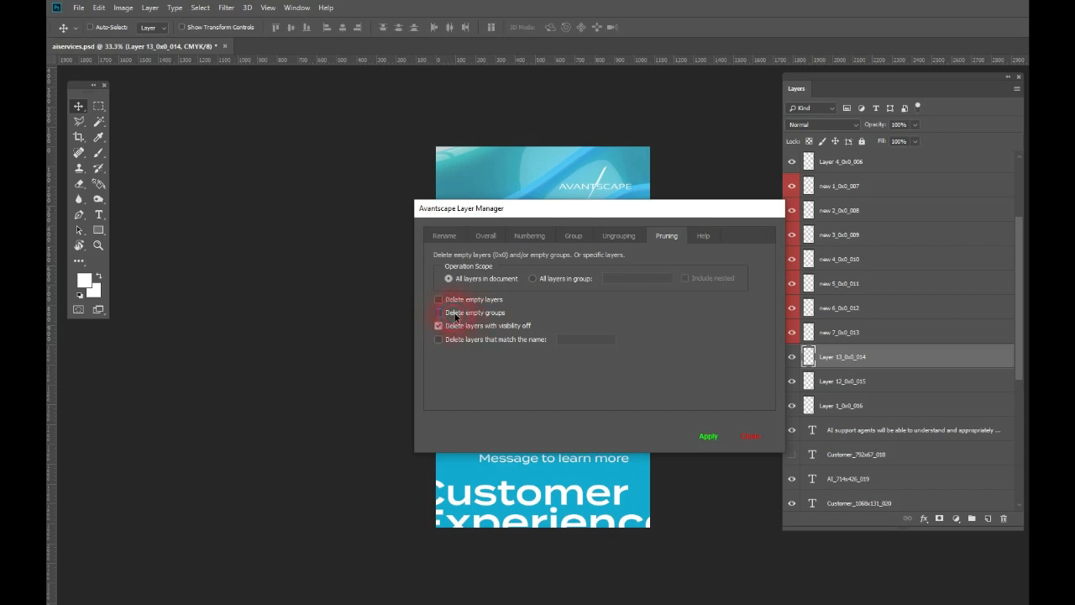
left_click(456, 336)
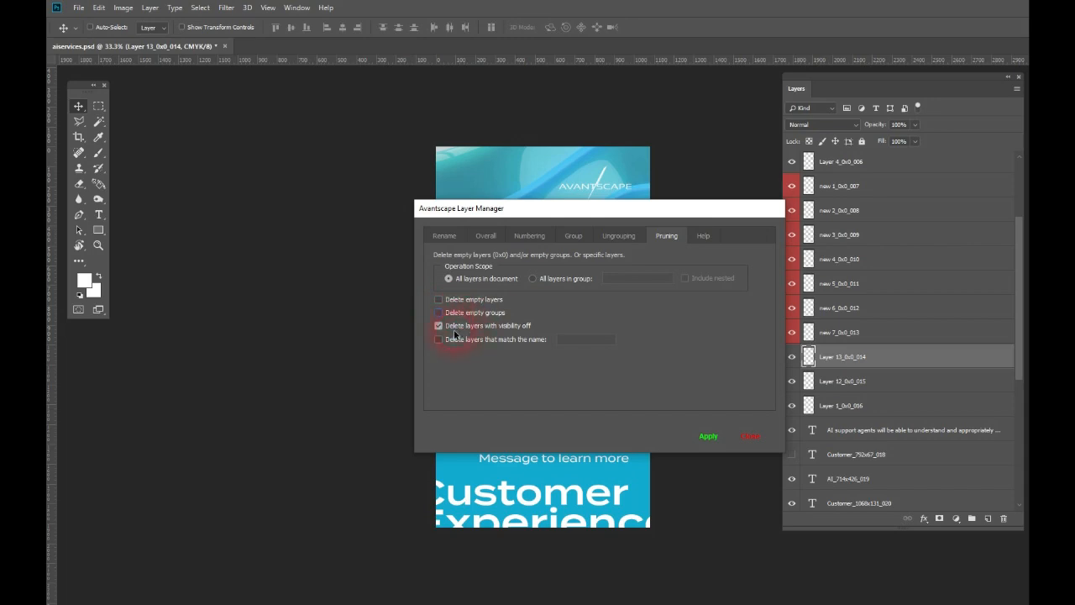
left_click(703, 384)
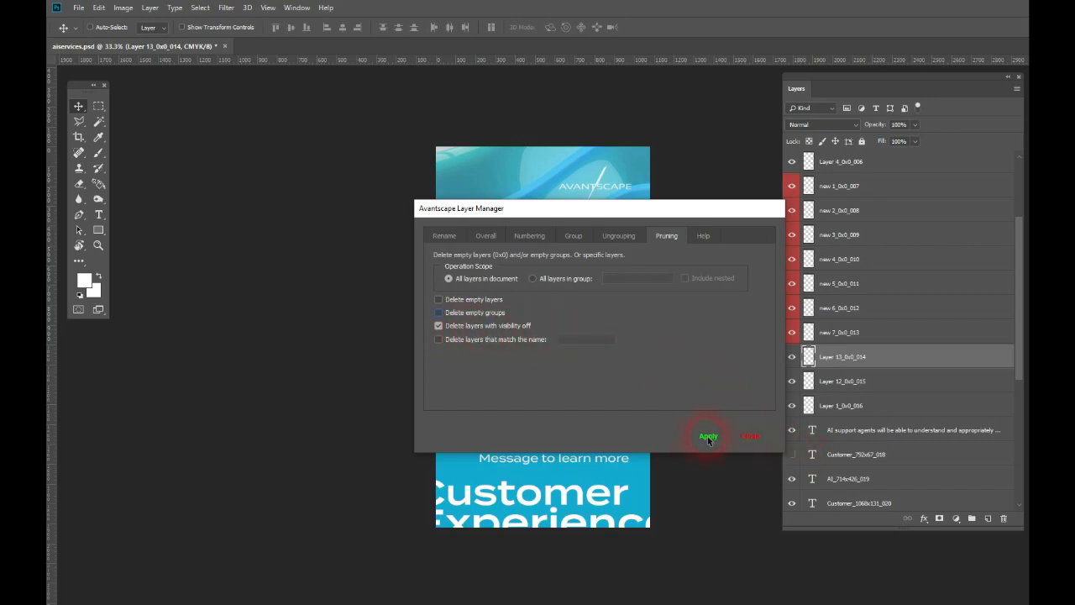
left_click(743, 437)
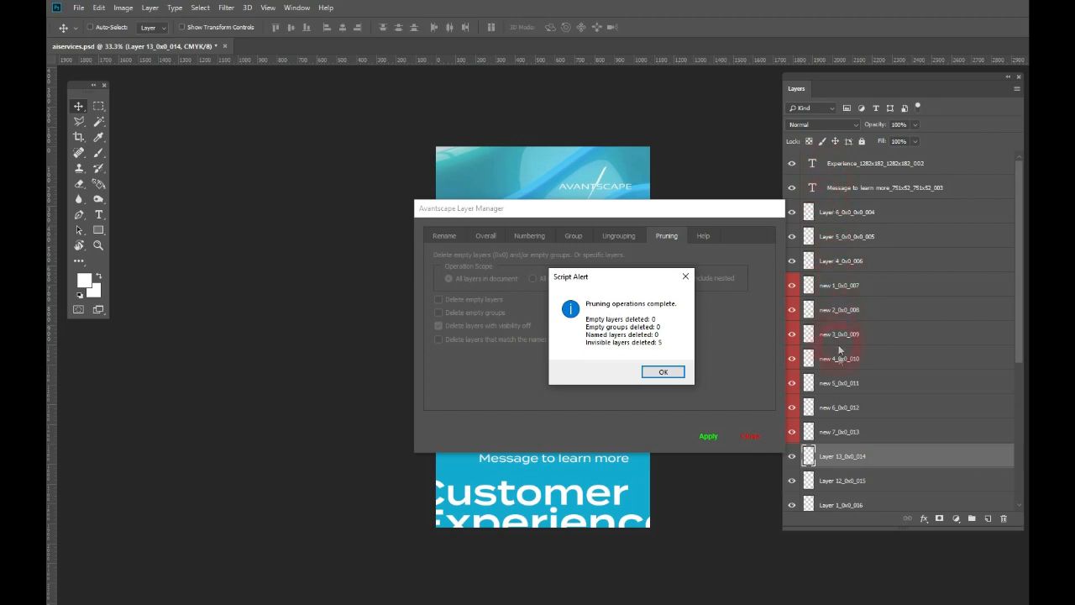
left_click(663, 372)
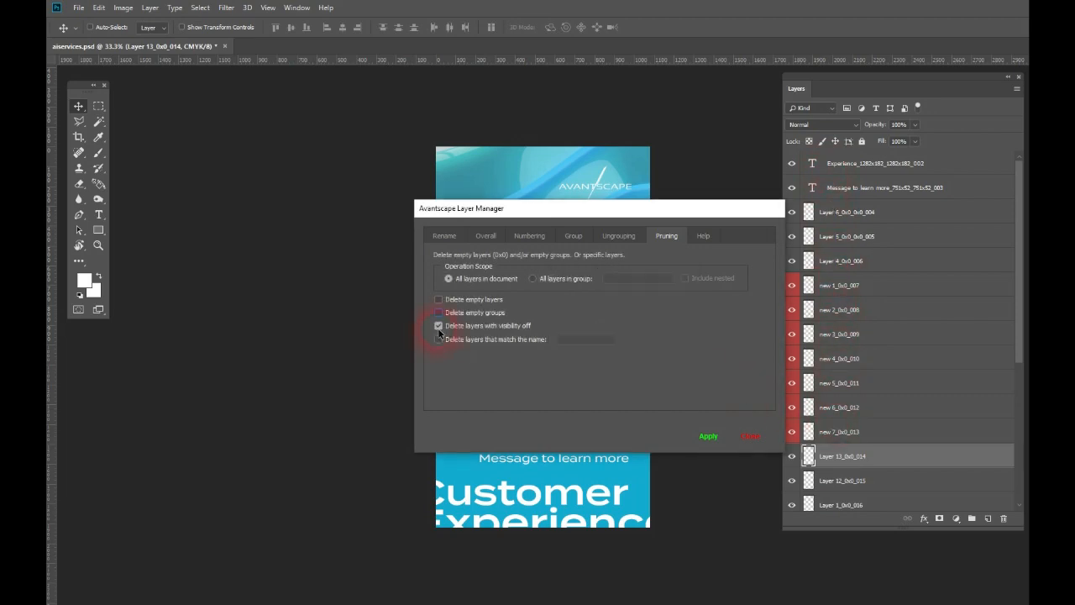
Step: Prune only the layers whose names match "new" across the whole document
left_click(438, 325)
left_click(437, 339)
left_click(586, 341)
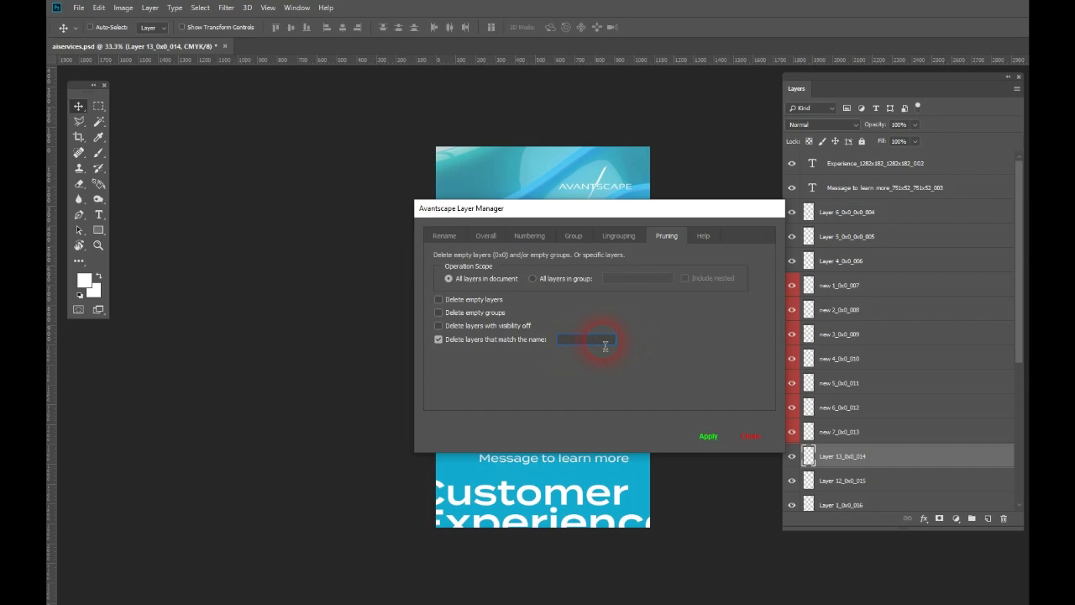
key("Return")
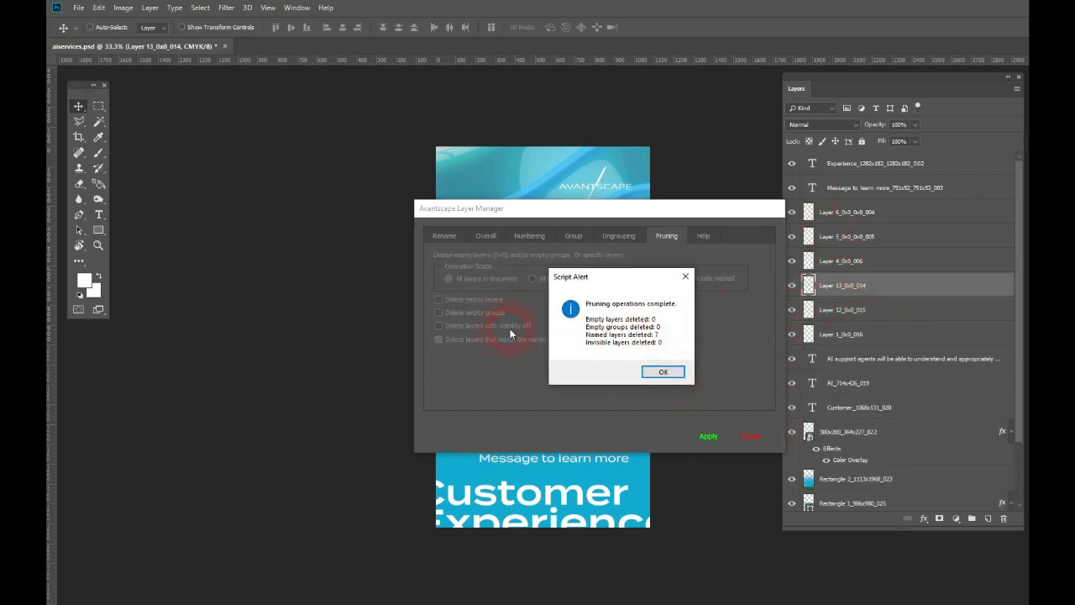
left_click(643, 370)
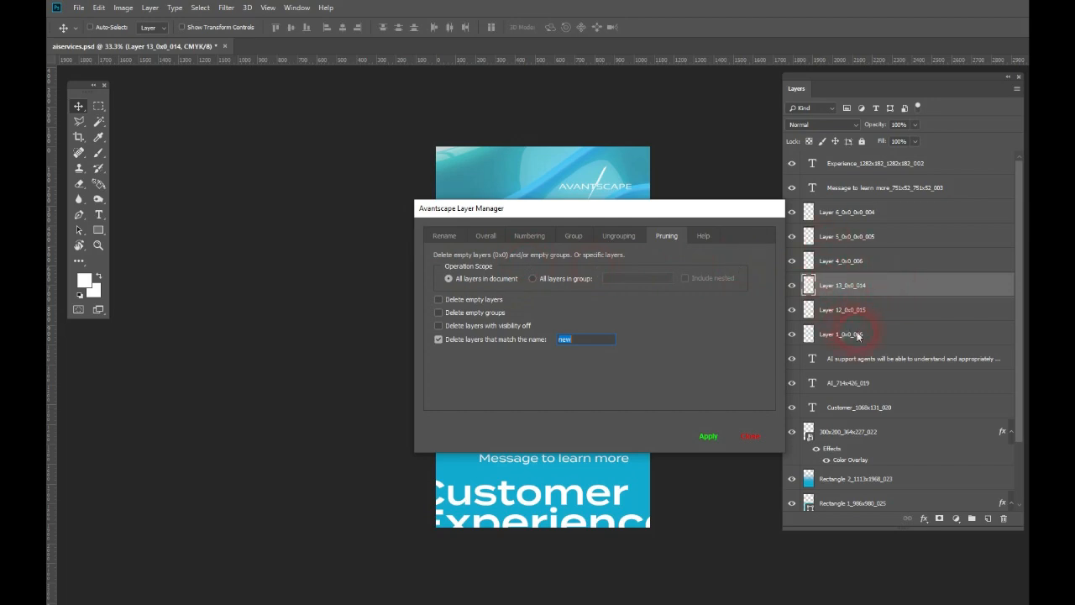
Step: Prune only the empty layers from the whole document, with name matching disabled
left_click(438, 338)
left_click(709, 437)
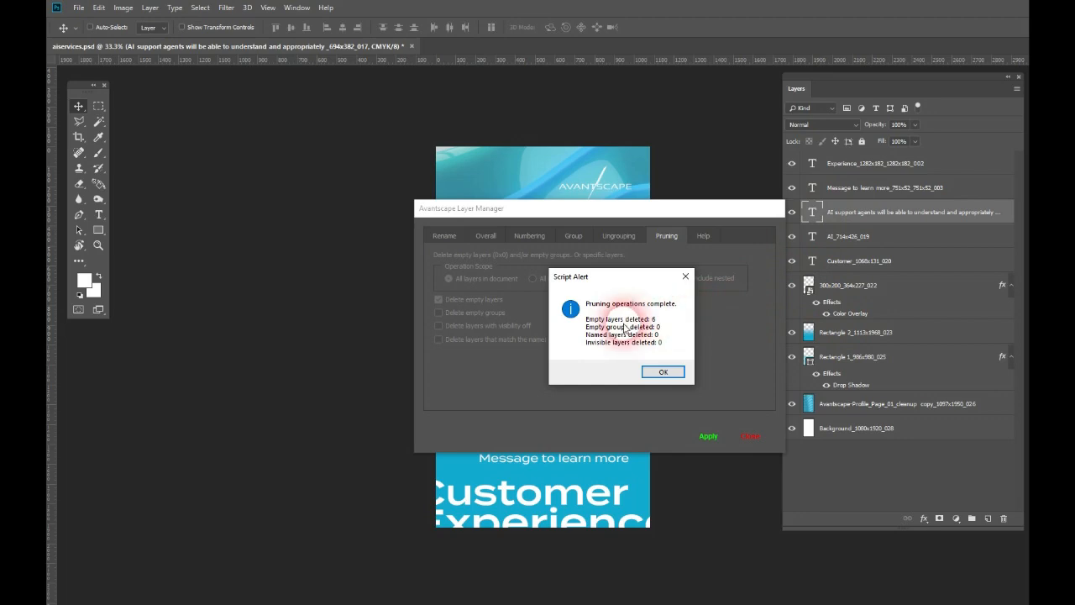
left_click(663, 371)
Step: View the script's help guide through to its end and highlight the support contact e-mail
left_click(703, 237)
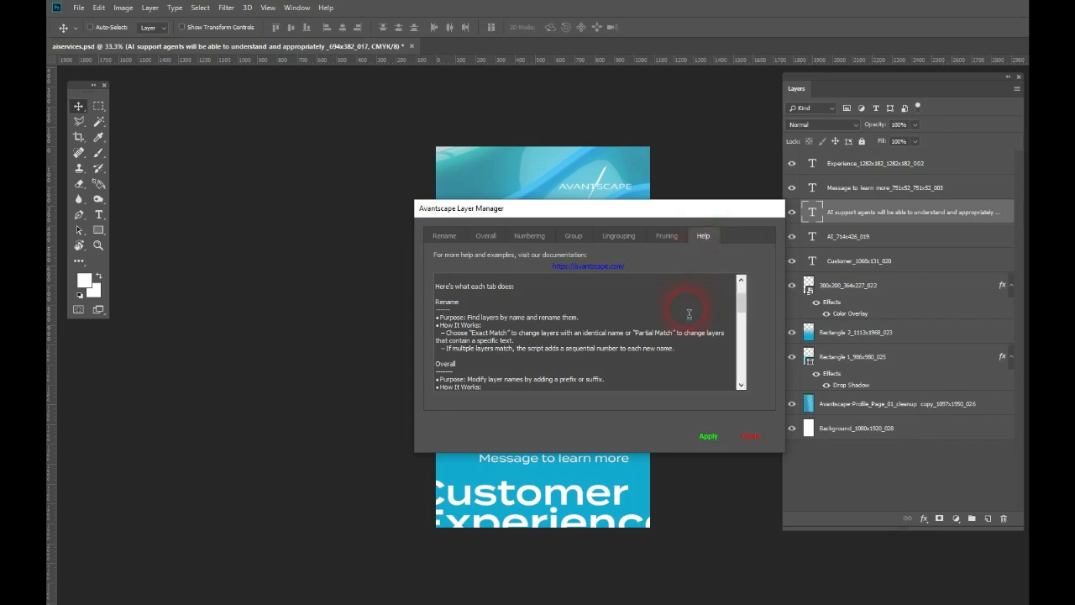
left_click_drag(741, 296, 740, 370)
key("ctrl+a")
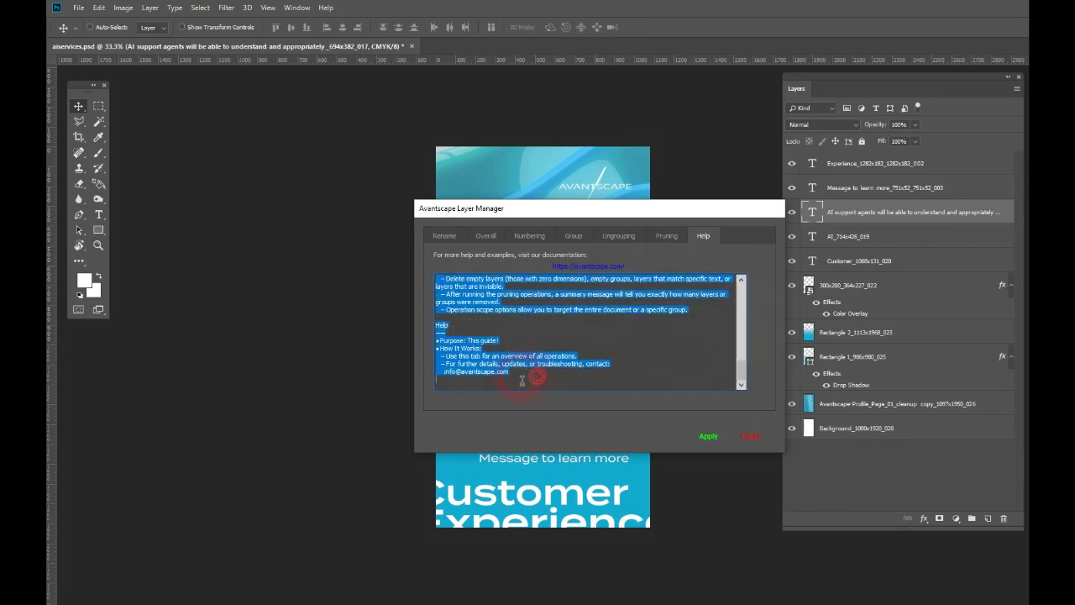
left_click(444, 378)
left_click_drag(519, 375, 437, 376)
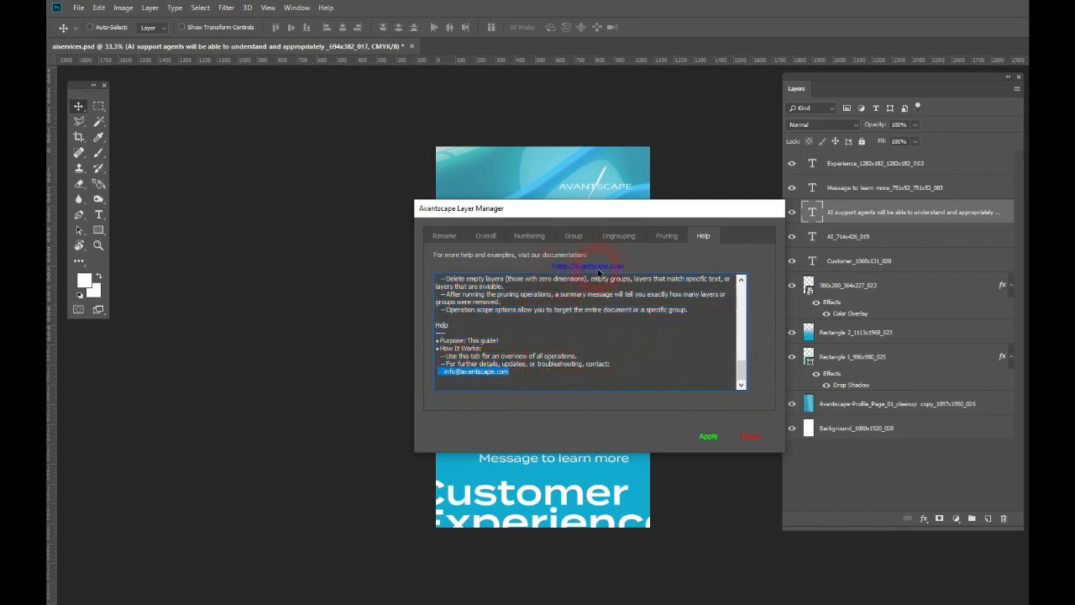